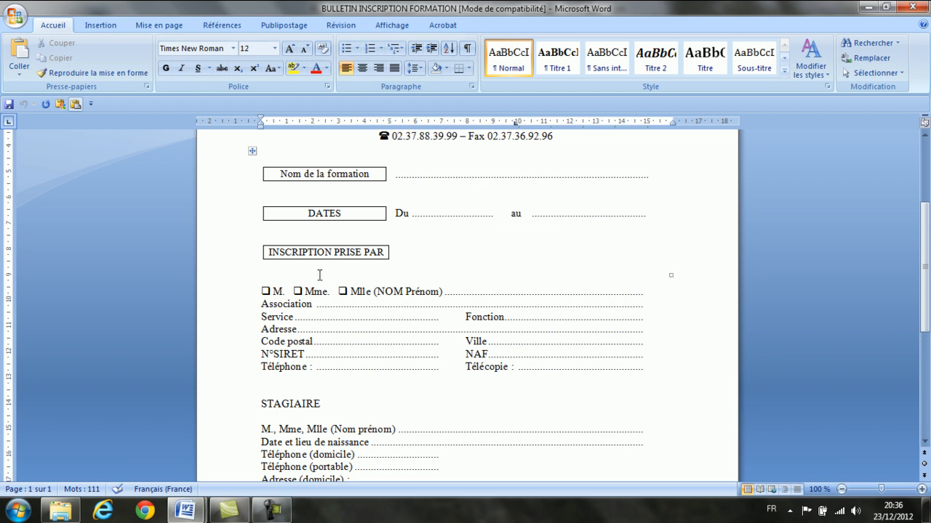
Review the layout of the finished registration form from its heading down to the signature area
scroll(313, 325, down, 2)
scroll(314, 325, down, 1)
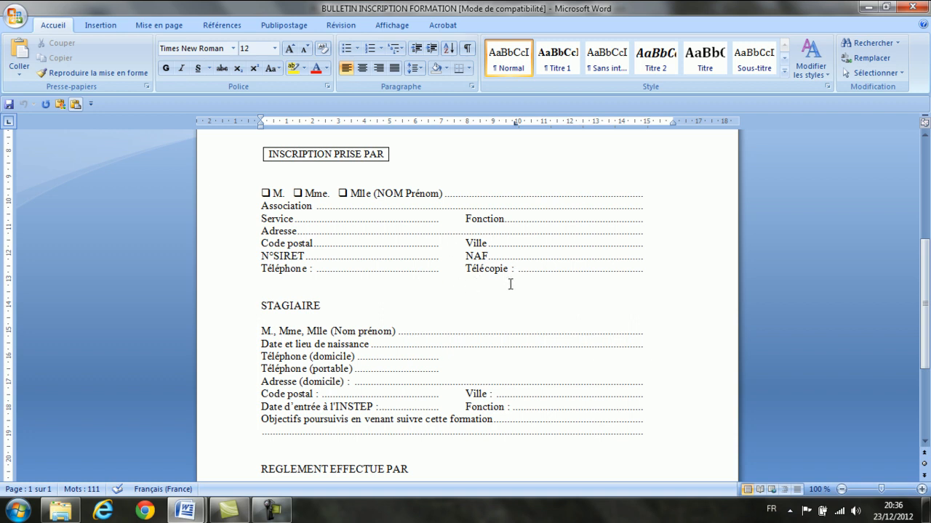
scroll(394, 418, down, 1)
scroll(393, 418, down, 4)
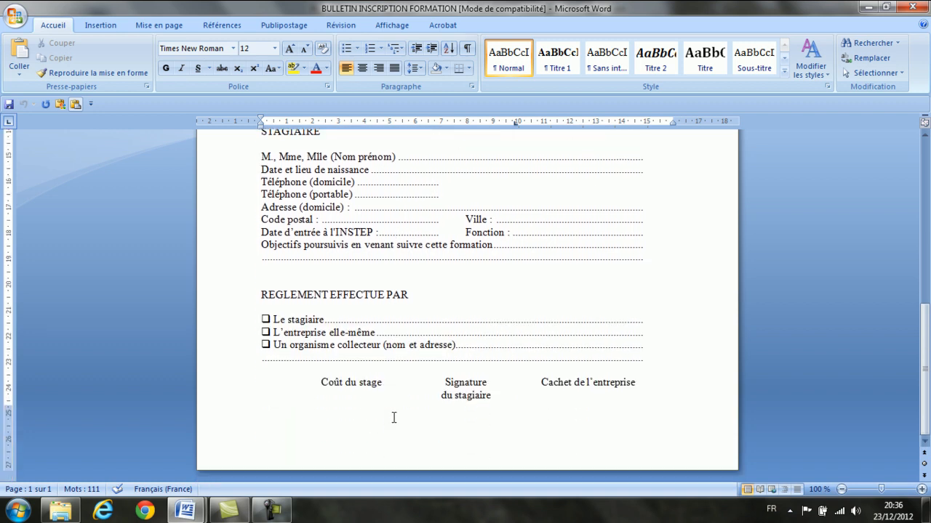
scroll(393, 418, up, 12)
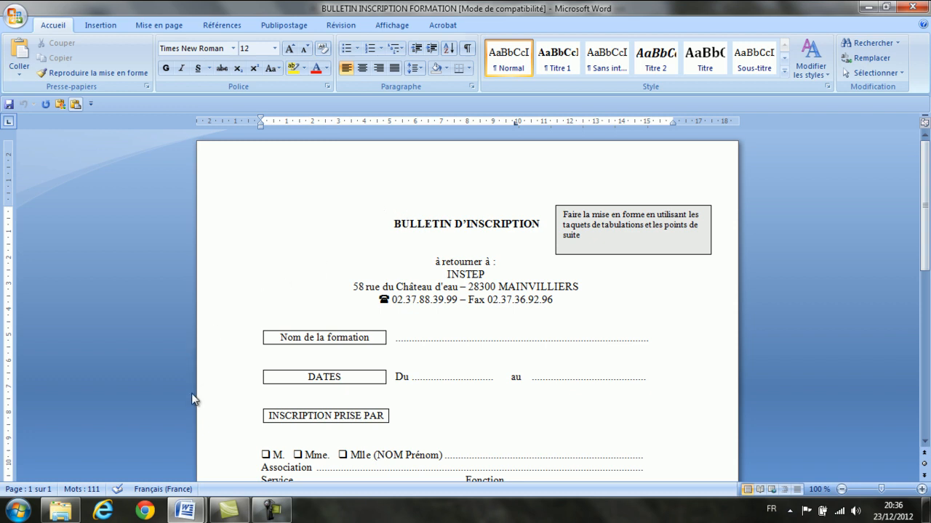
Switch to the document BULLETIN INSCRIPTION FORMATION Vierge and centre its title and the four-line return address block
mouse_move(185, 511)
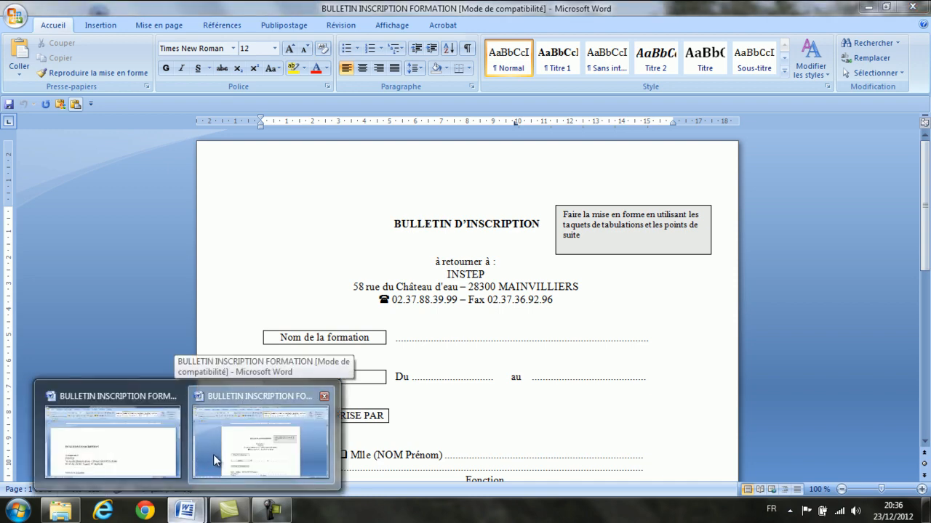
click(167, 458)
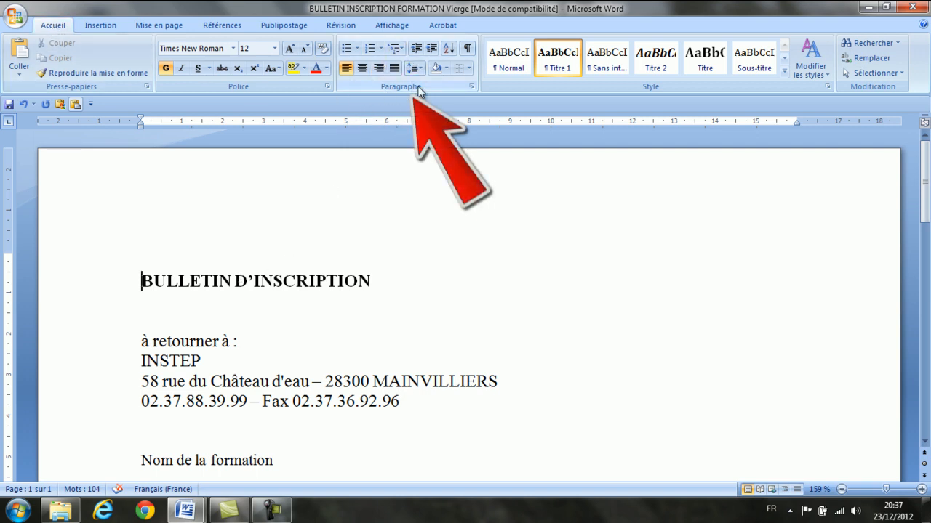
click(362, 68)
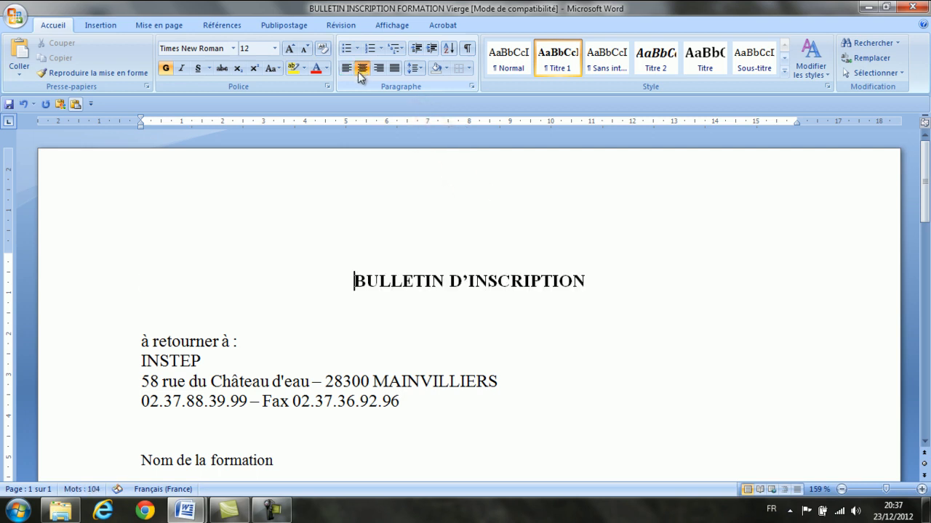
click(98, 352)
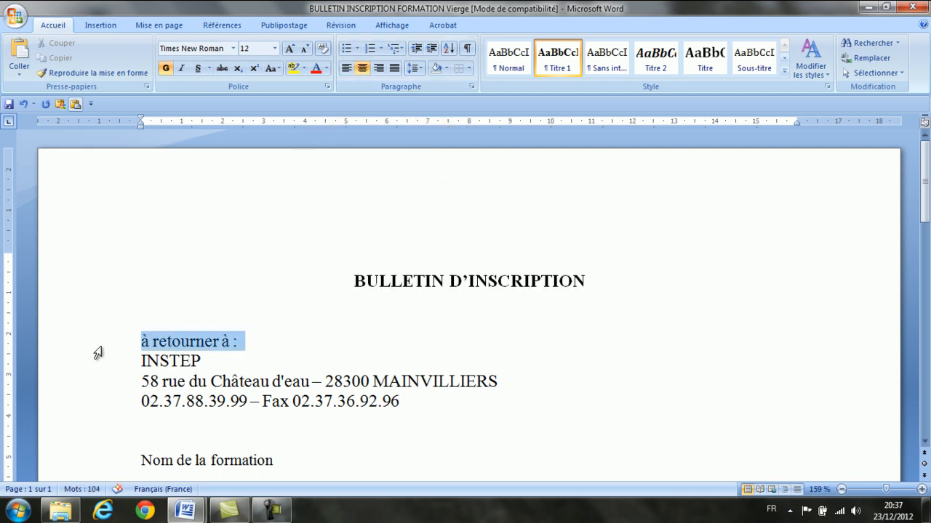
drag(99, 353, 98, 407)
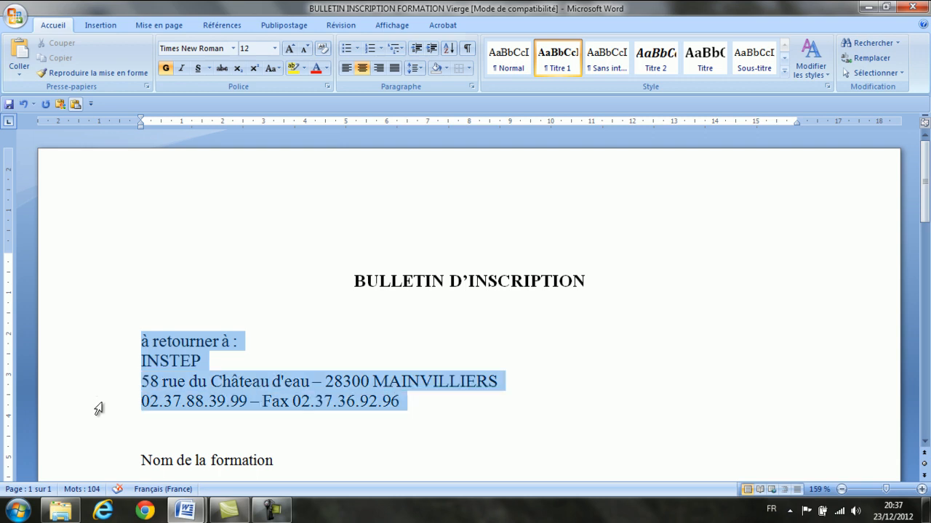
click(363, 69)
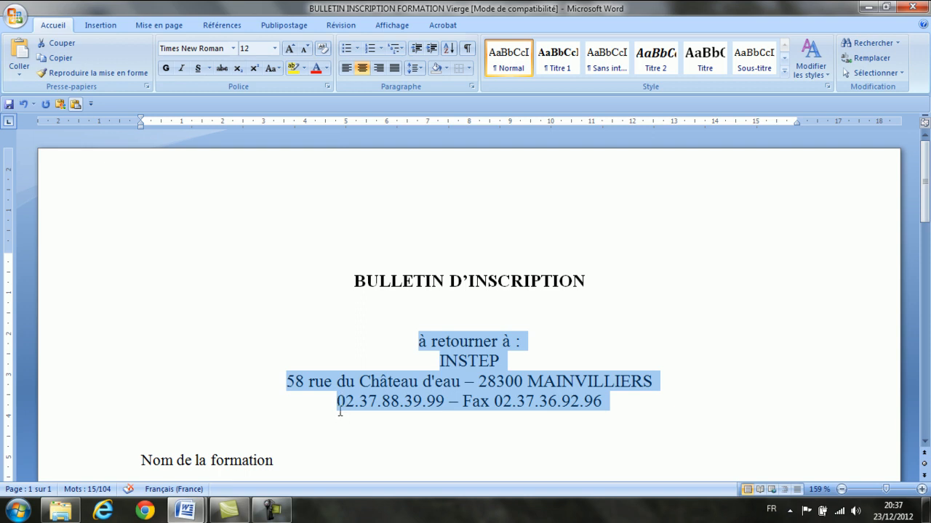
Insert the Wingdings telephone symbol (code 40) followed by a spaced colon before the phone number in the return address block
click(340, 409)
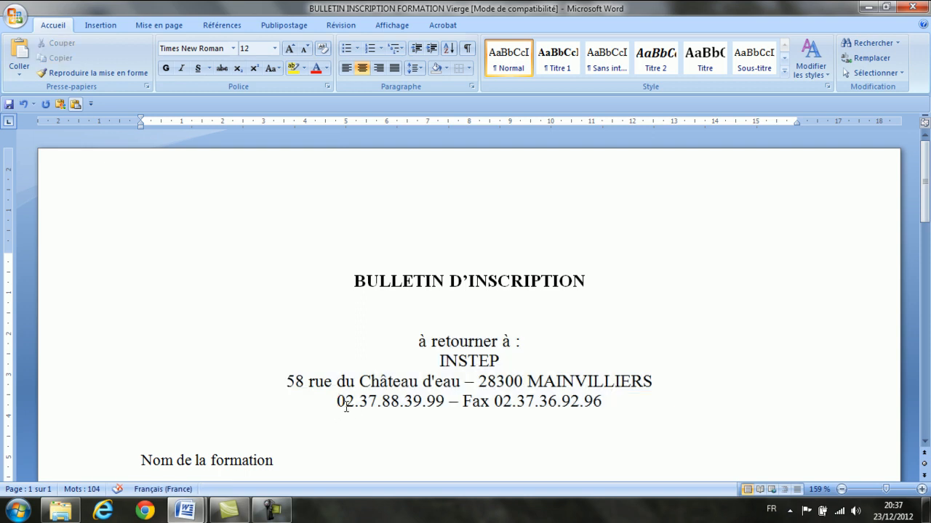
click(99, 24)
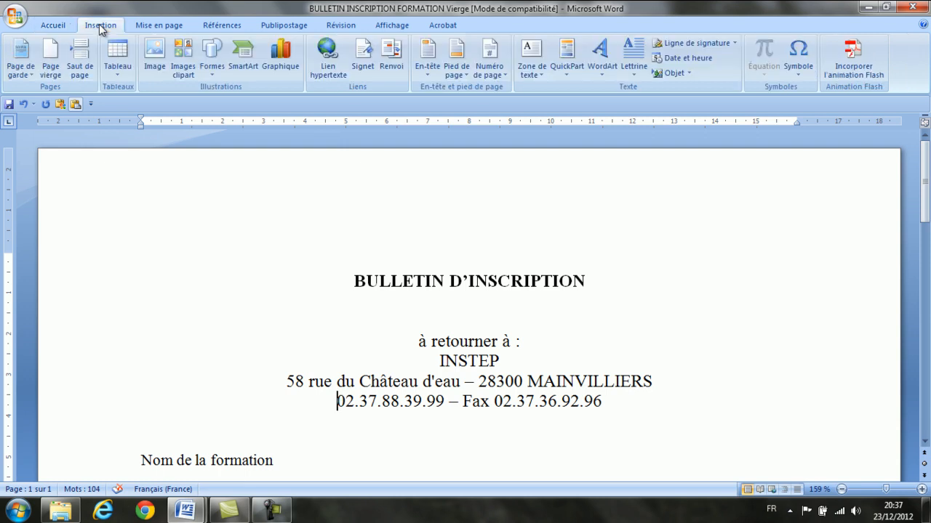
click(794, 77)
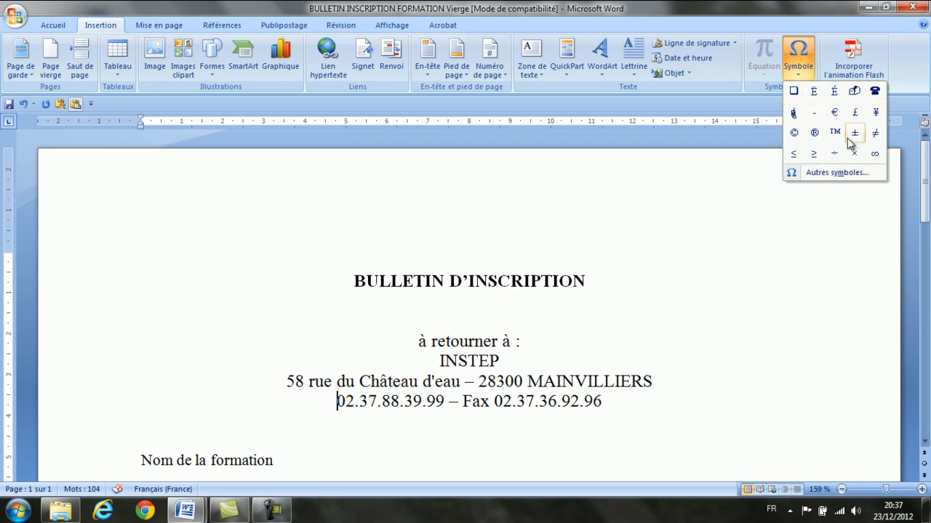
click(834, 172)
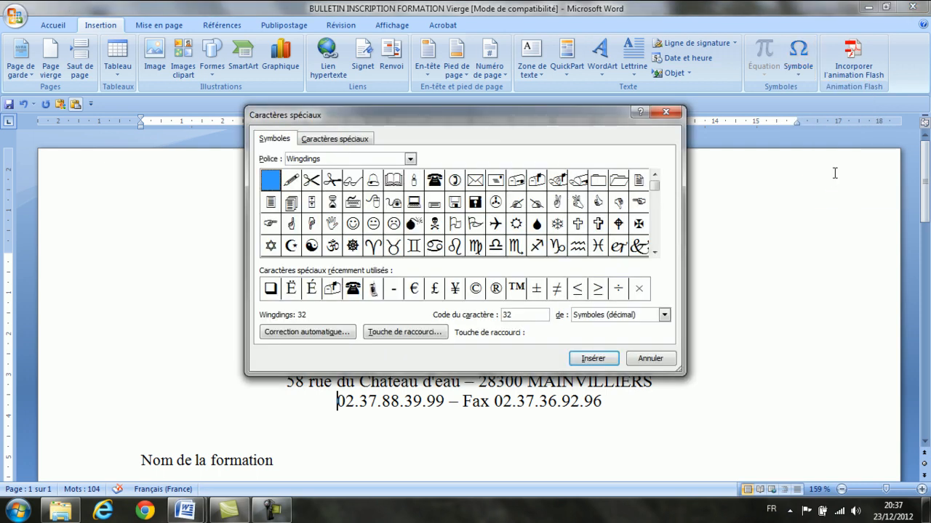
click(410, 159)
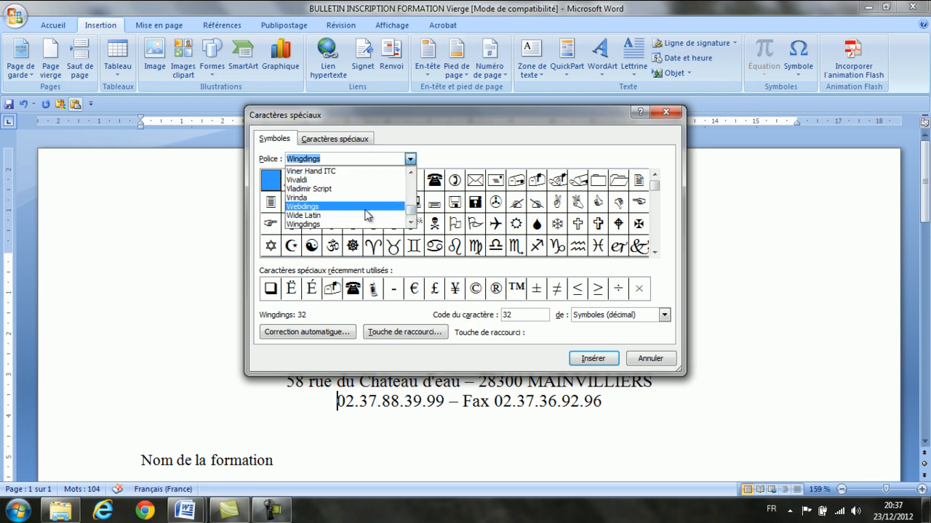
click(311, 225)
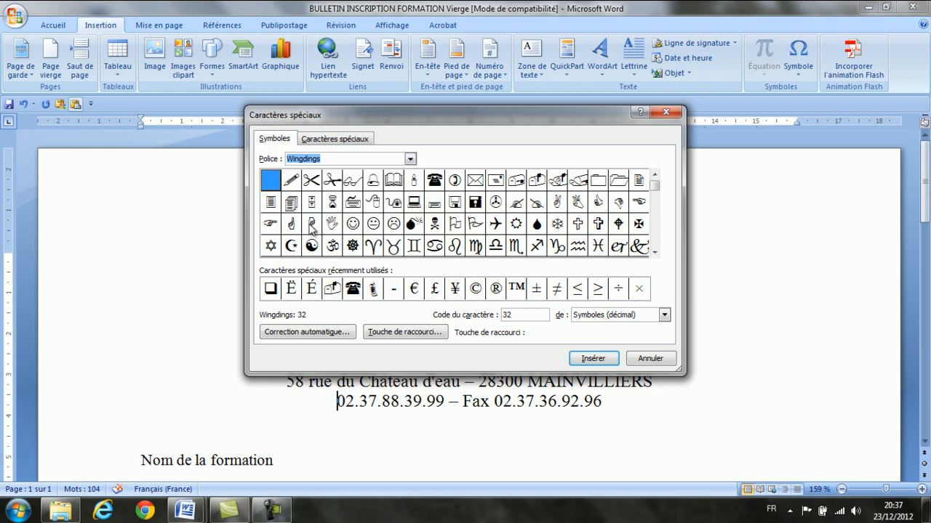
click(435, 182)
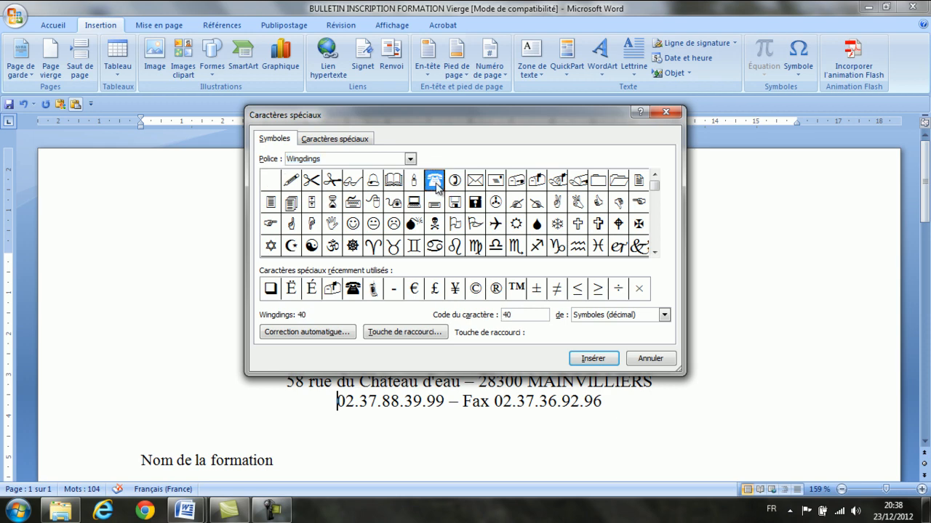
click(593, 361)
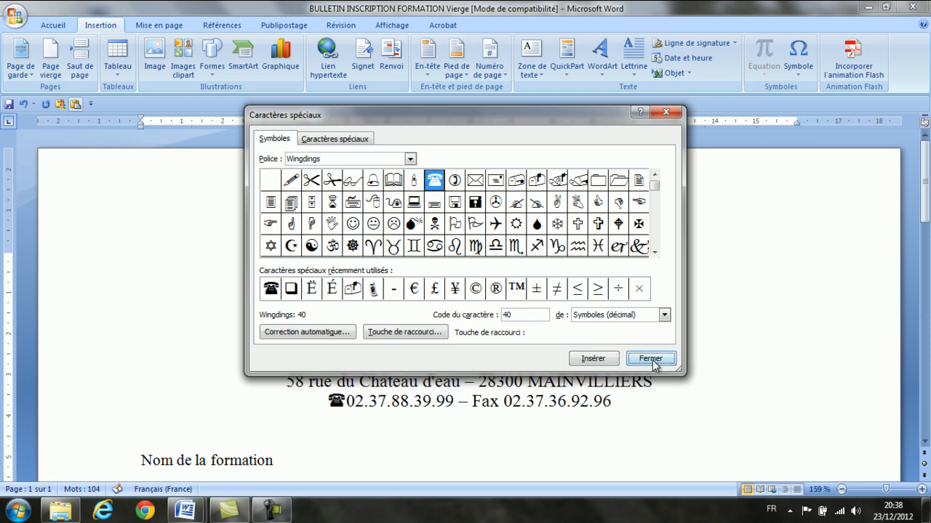
click(650, 359)
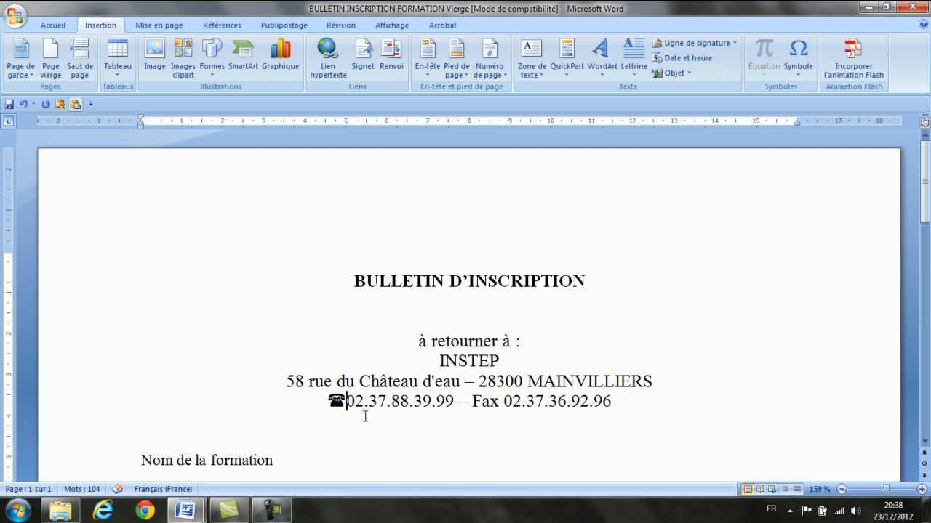
text(:)
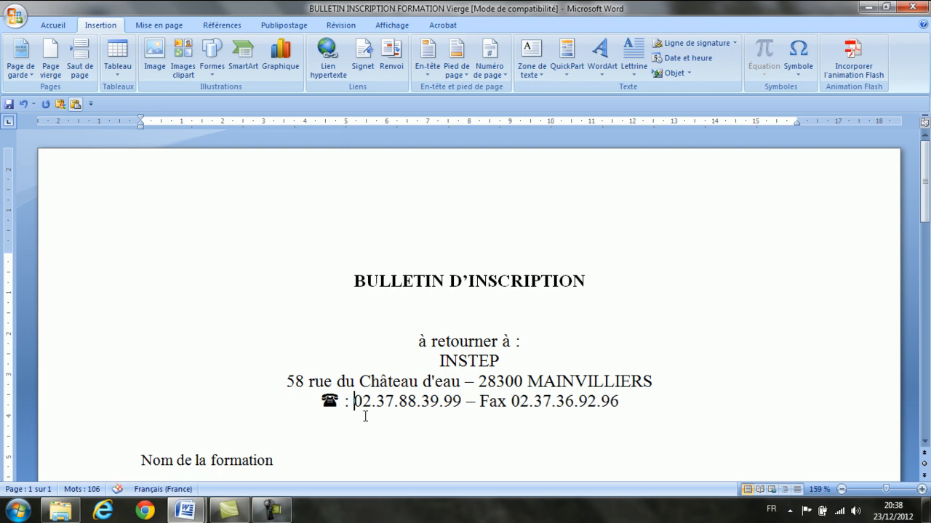
Add three blank lines between the return address block and "Nom de la formation"
scroll(365, 417, down, 2)
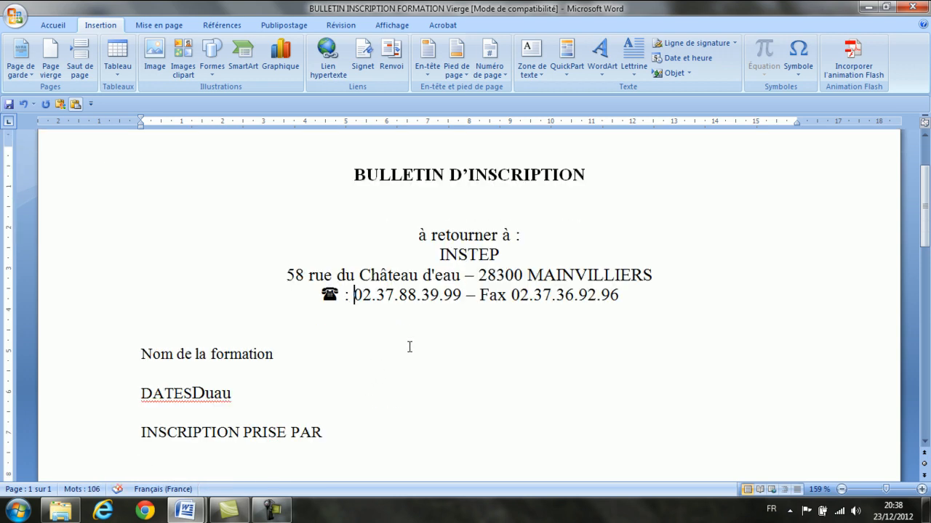
scroll(443, 332, down, 2)
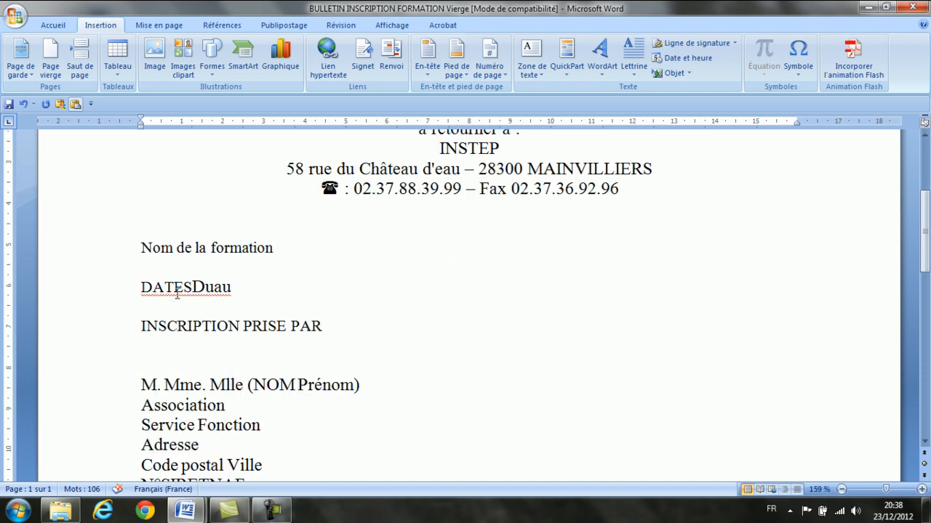
click(141, 229)
key(Return)
key(Return)
key(Return)
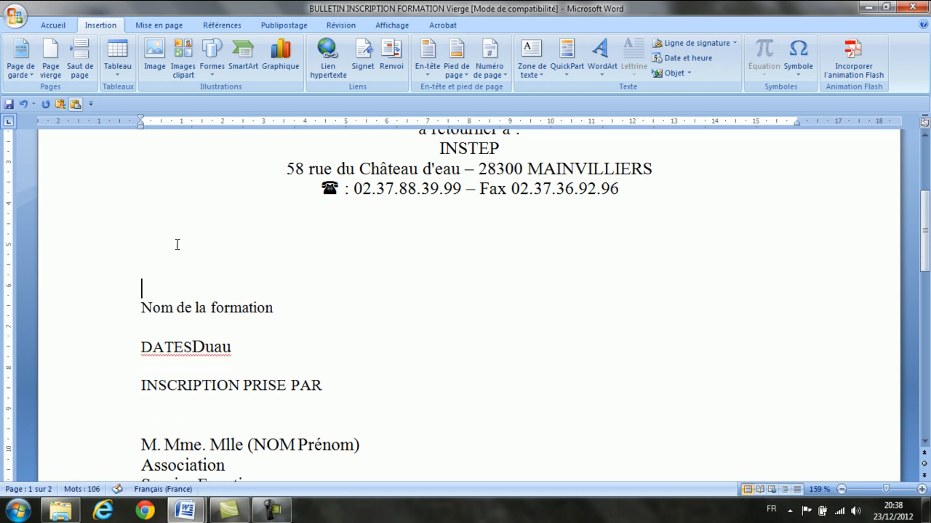
Insert a table of two columns and five rows below the address block, narrowing the first column to about 4.5 cm on the ruler
click(147, 251)
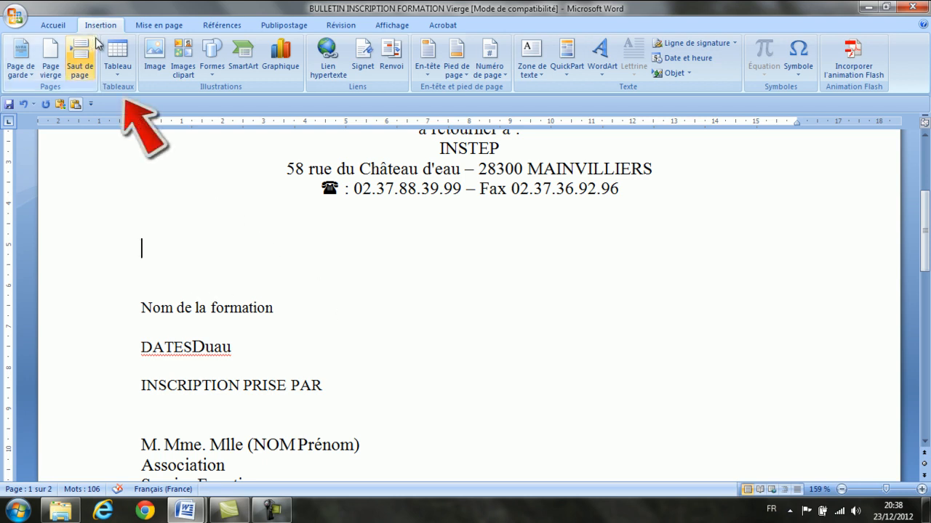
click(119, 55)
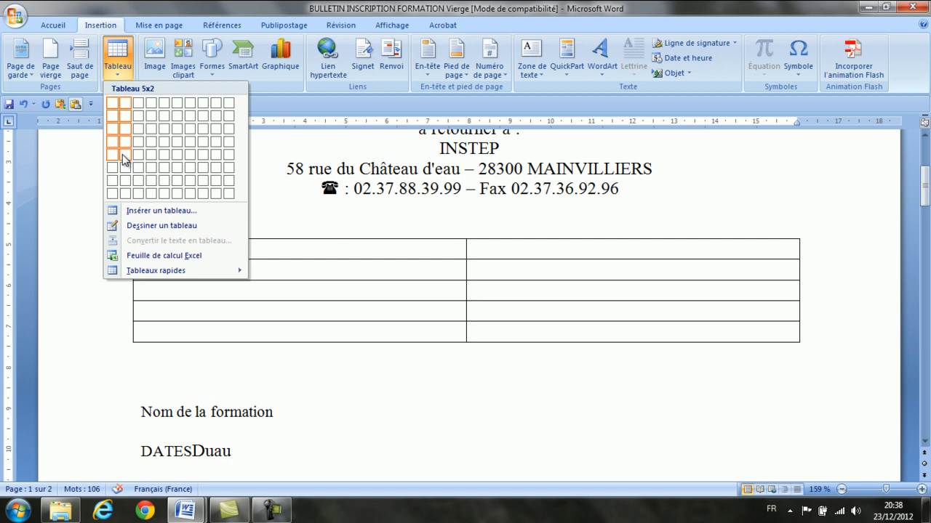
click(123, 158)
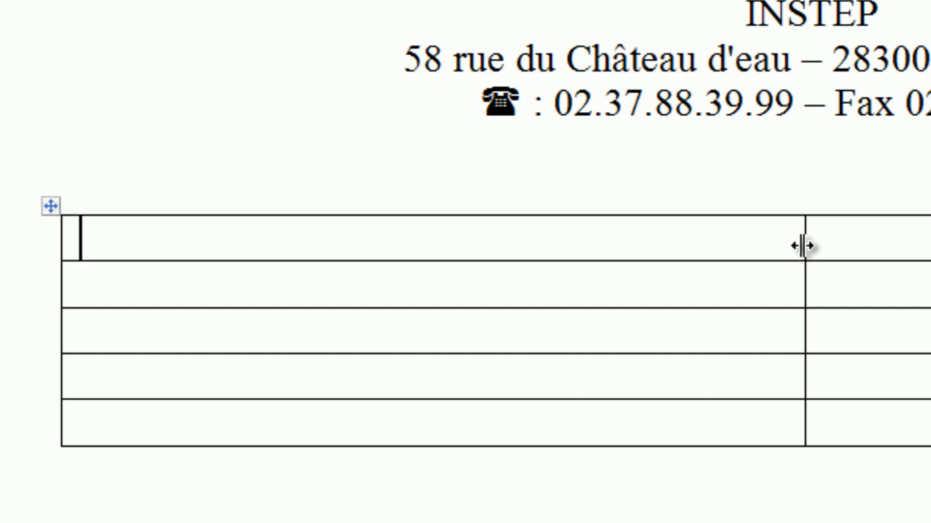
drag(803, 246, 803, 245)
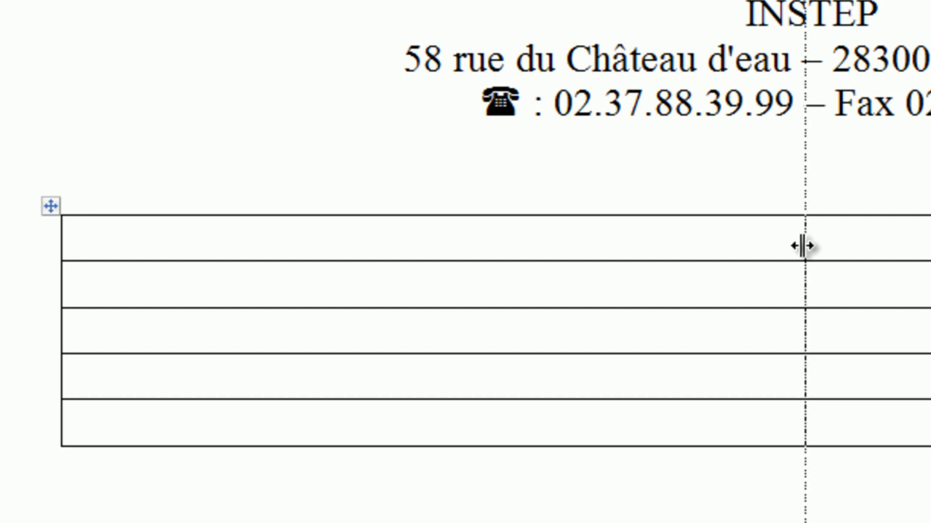
drag(803, 246, 482, 202)
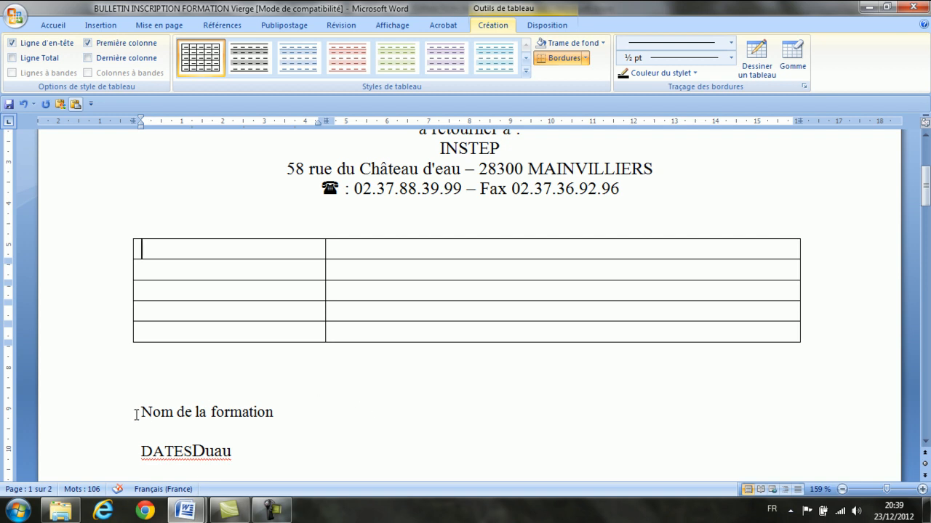
Move "Nom de la formation" into the table's first row and "DATES" into the third row, both in the first column
drag(136, 414, 290, 415)
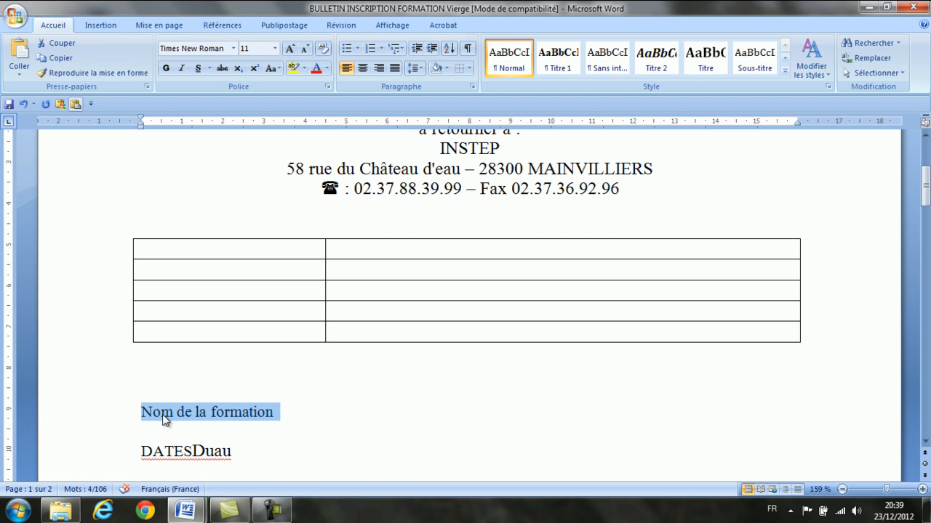
drag(162, 414, 162, 338)
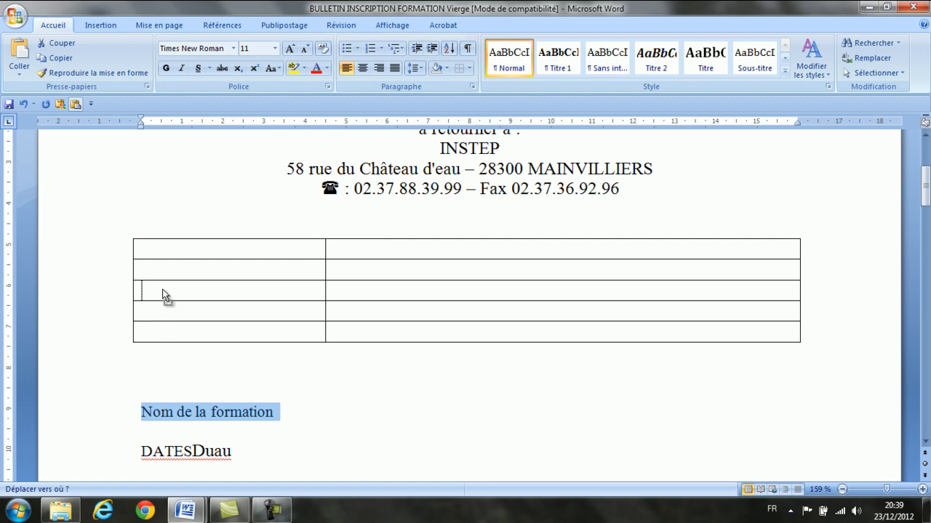
drag(162, 291, 161, 257)
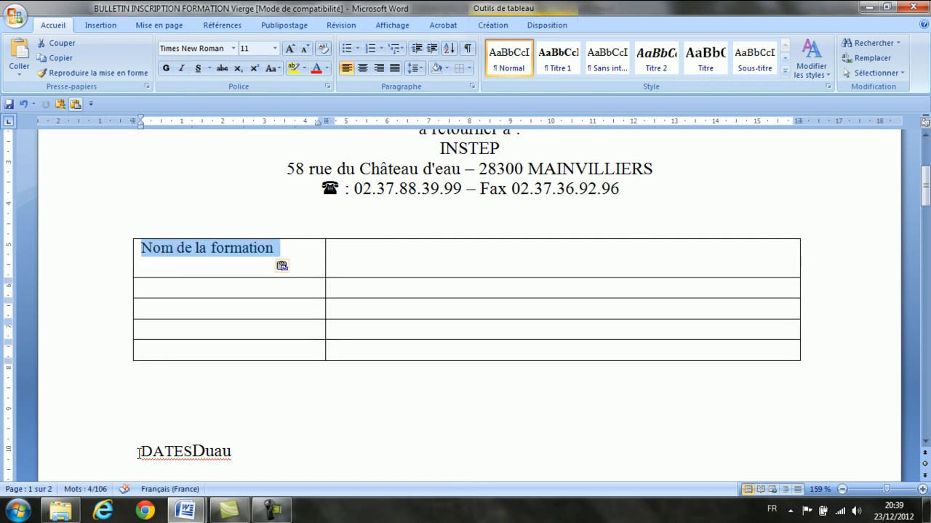
drag(138, 453, 151, 354)
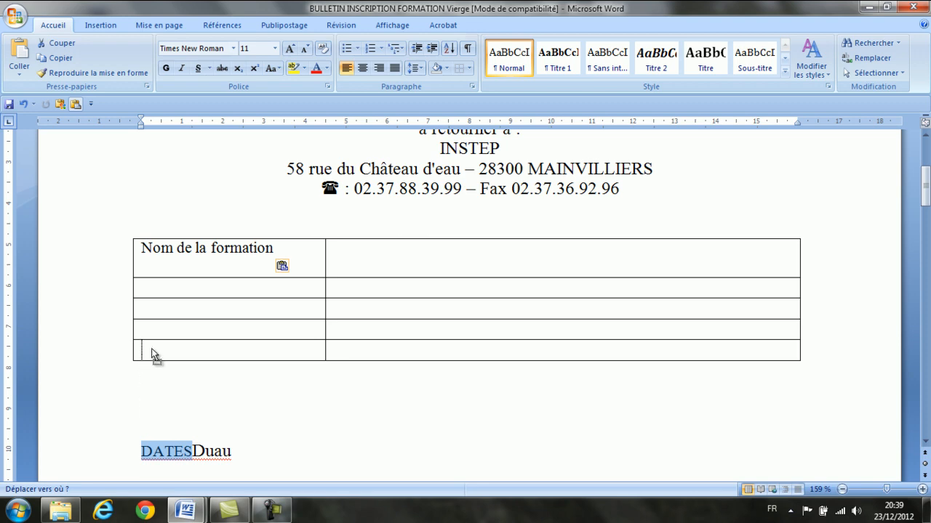
drag(153, 310, 151, 312)
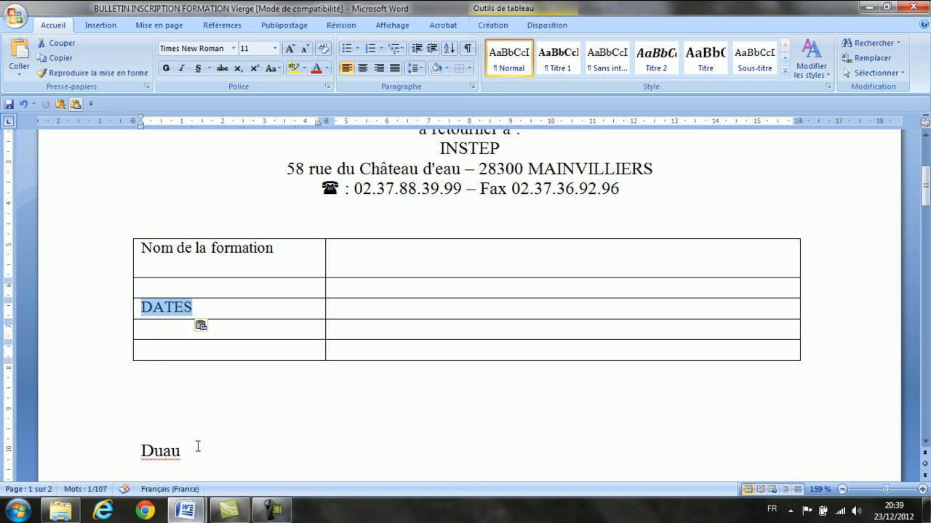
Move "Duau" into the second column of the DATES row and "INSCRIPTION PRISE PAR" into the first cell of the last row
scroll(197, 445, down, 2)
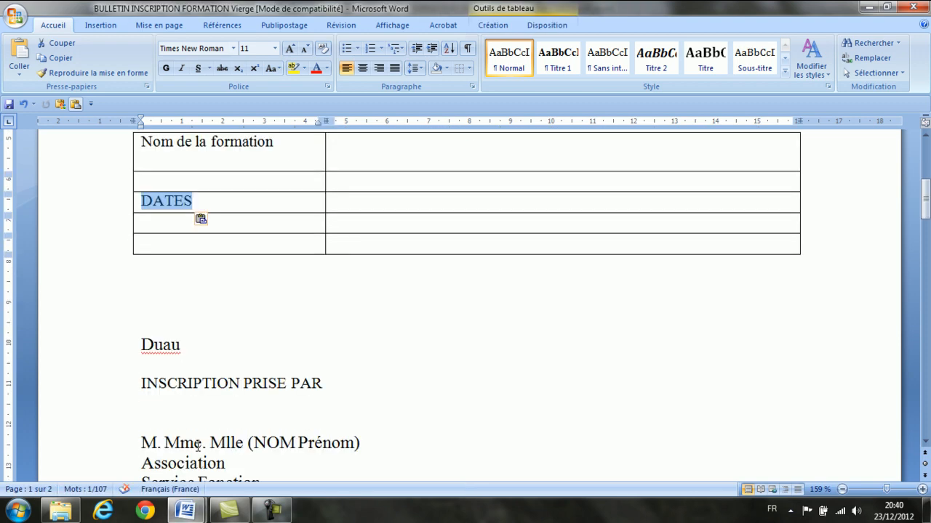
click(181, 344)
drag(181, 345, 344, 212)
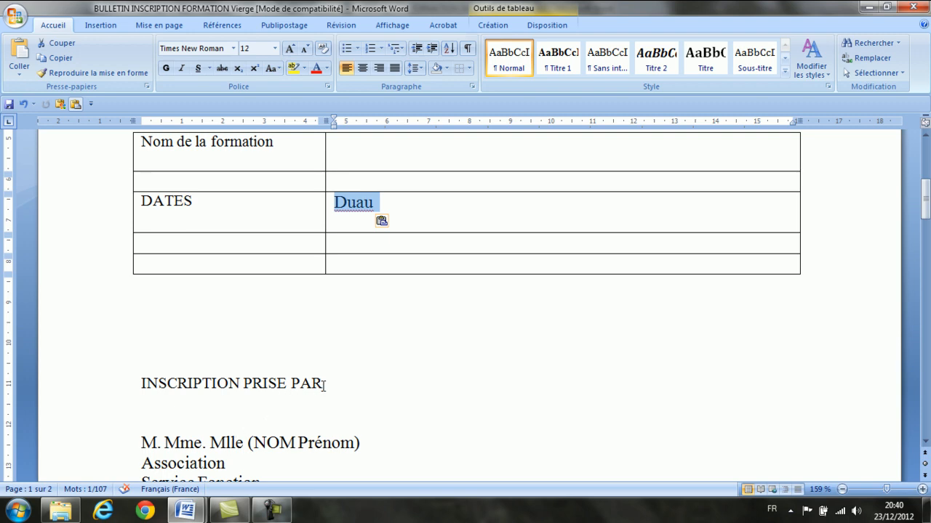
drag(321, 386, 161, 268)
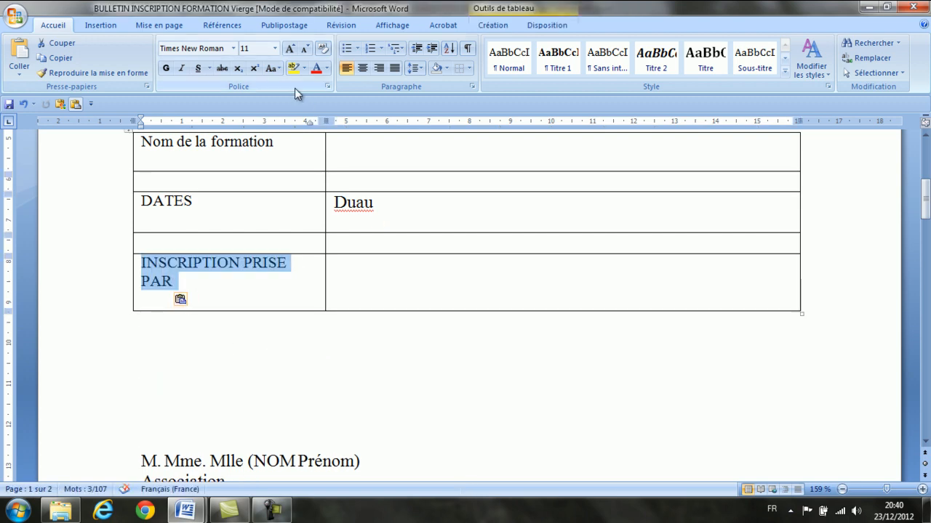
Widen the table's first column to about 5 cm on the ruler and remove the extra blank line from each filled row
scroll(344, 254, up, 3)
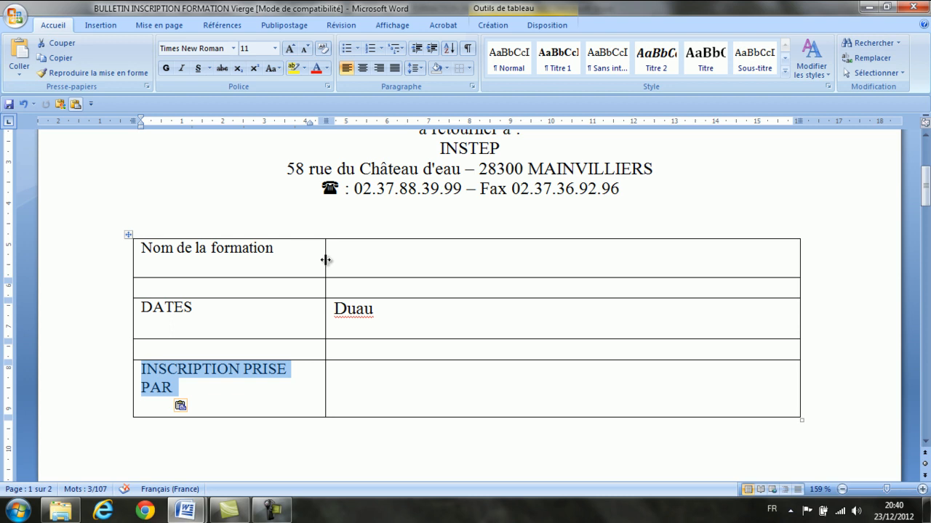
drag(325, 260, 346, 268)
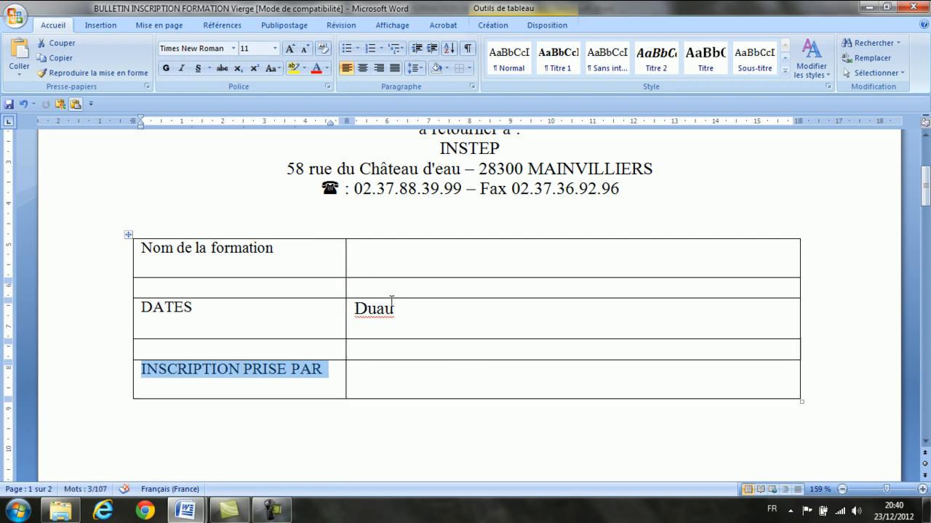
click(277, 250)
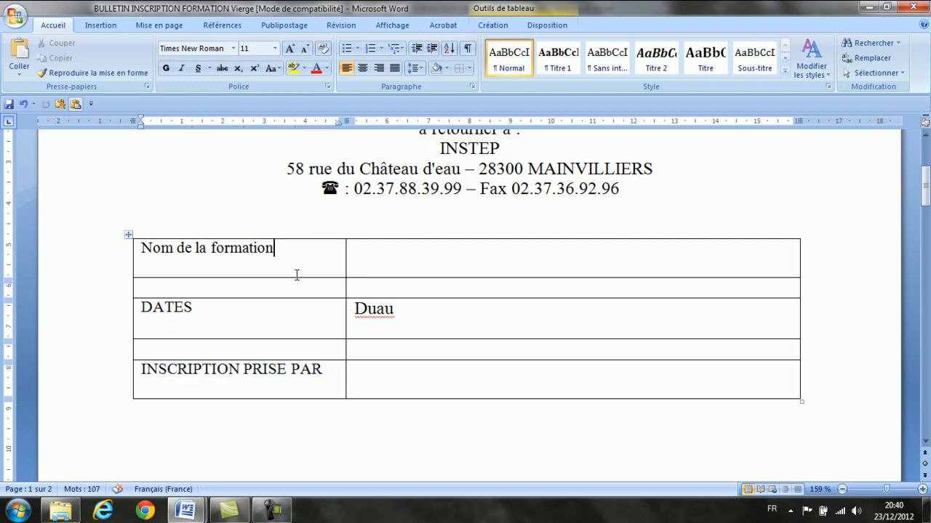
key(Delete)
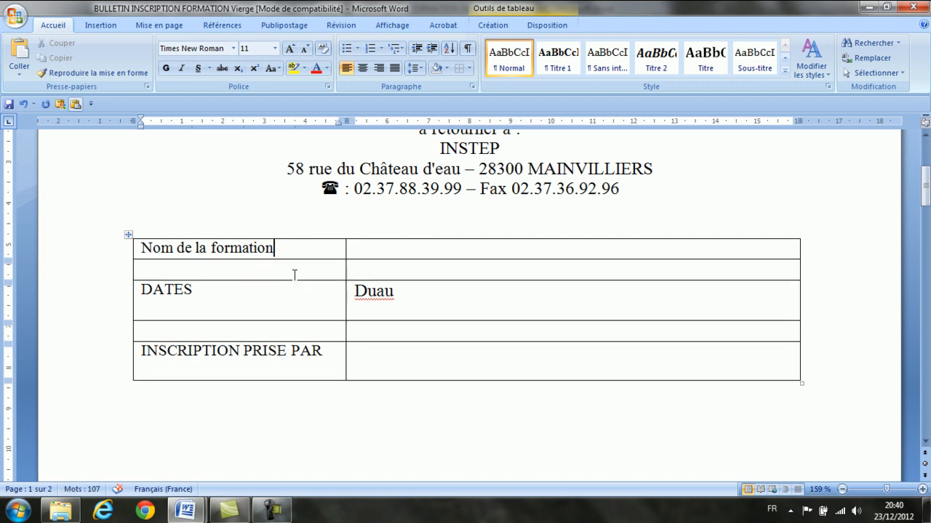
click(217, 295)
click(402, 289)
key(Delete)
click(325, 335)
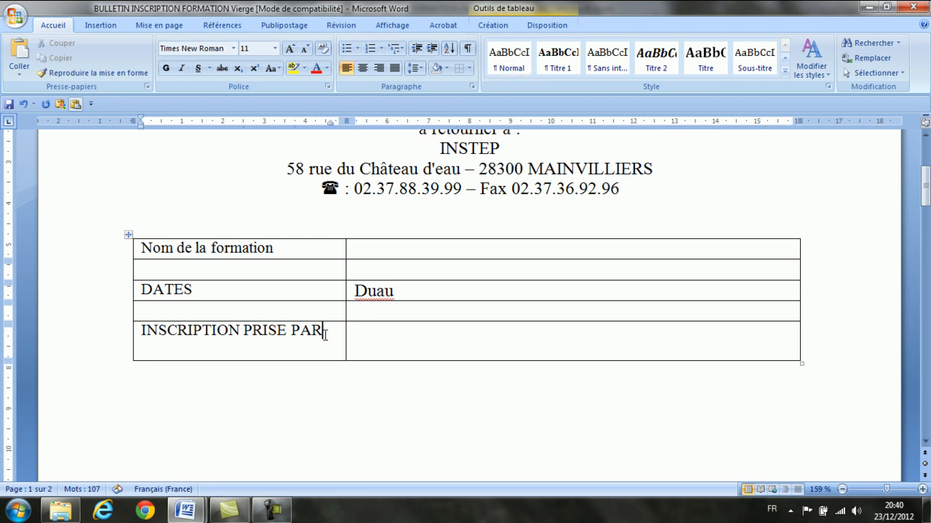
key(Delete)
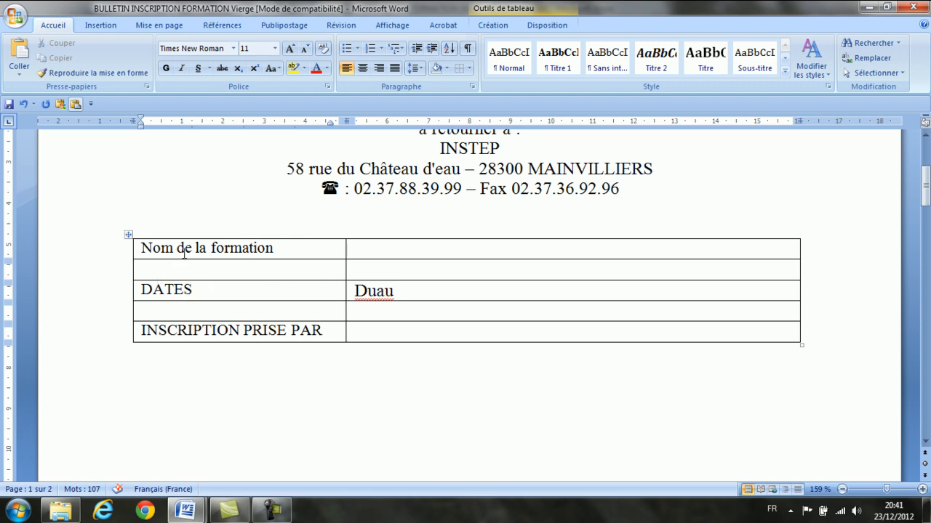
Centre the text in all cells of the table's first column
drag(143, 248, 166, 330)
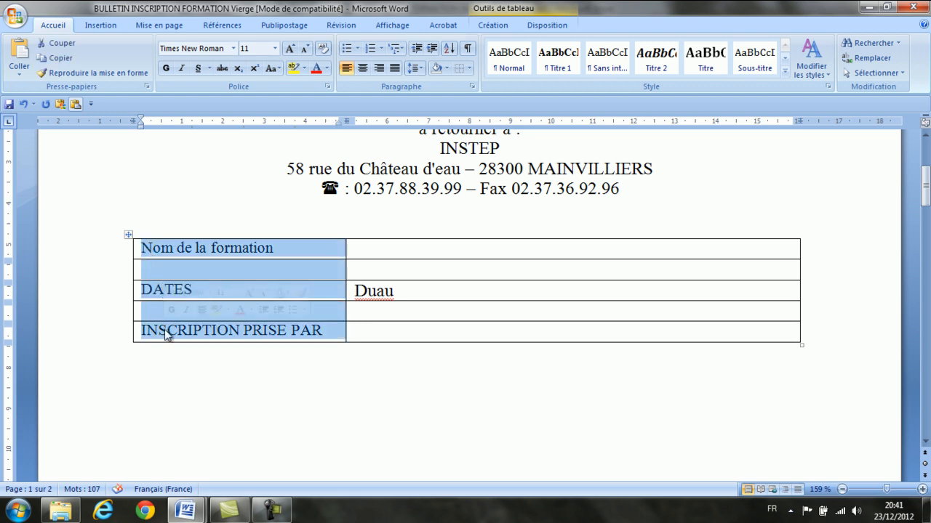
click(362, 68)
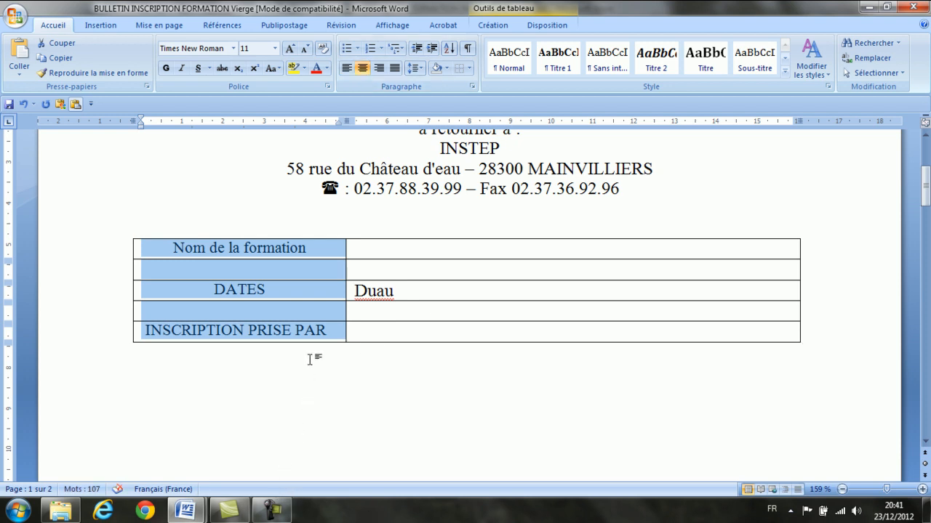
Examine the ruler's tab stop and indent types one after another, returning the selector to the left tab
click(363, 254)
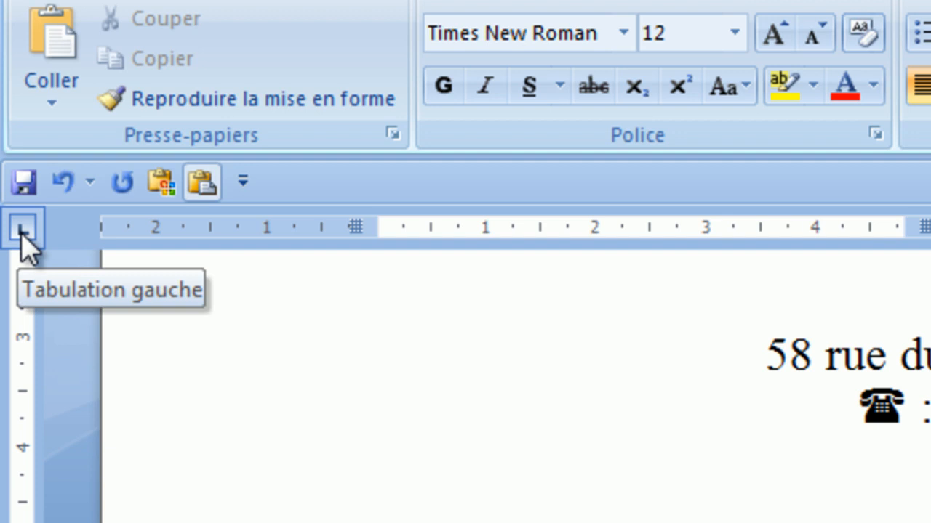
click(22, 231)
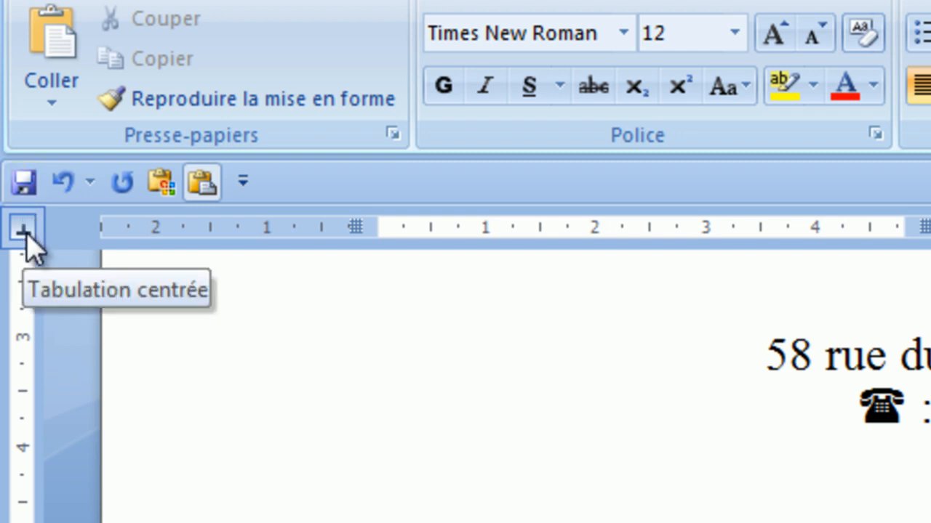
click(24, 231)
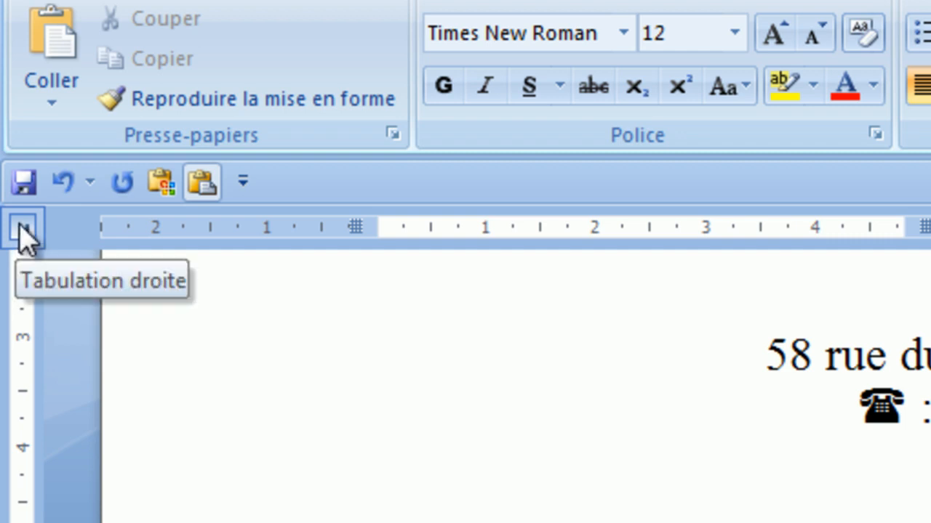
click(23, 223)
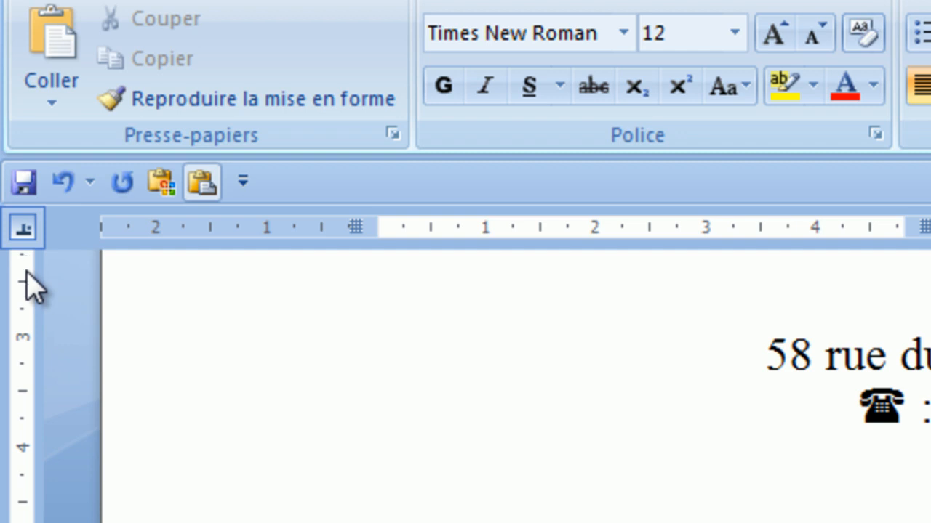
click(25, 231)
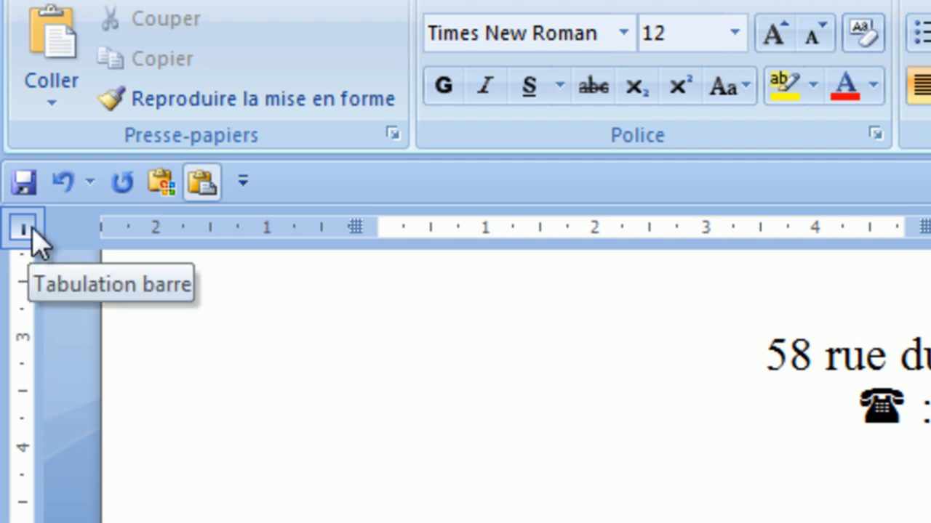
click(21, 228)
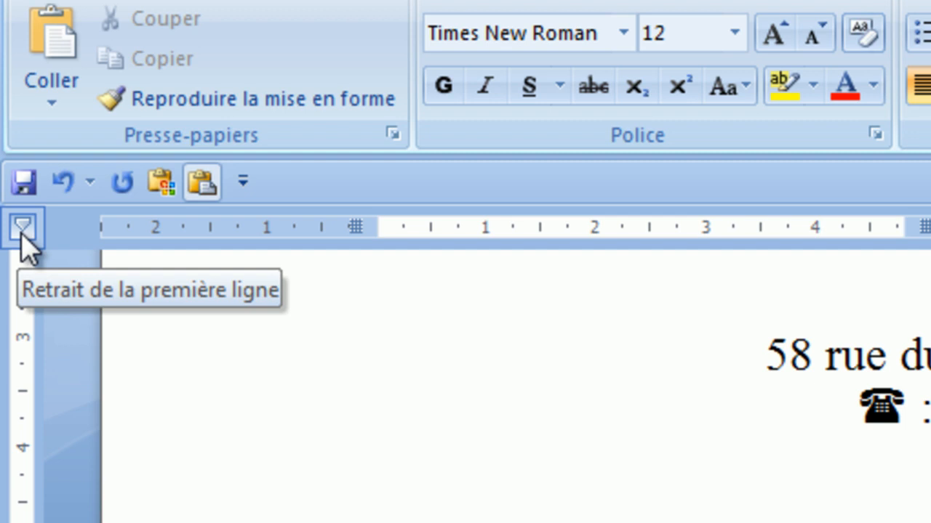
click(21, 231)
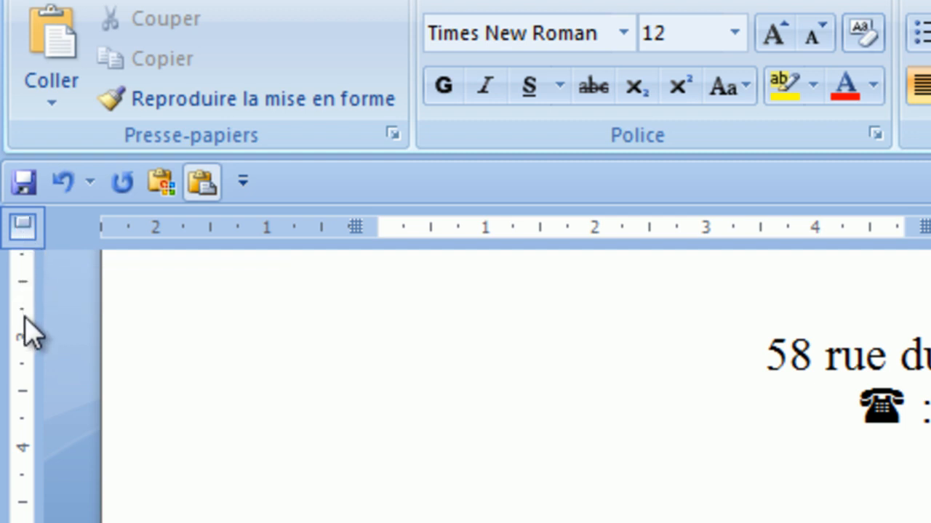
click(24, 229)
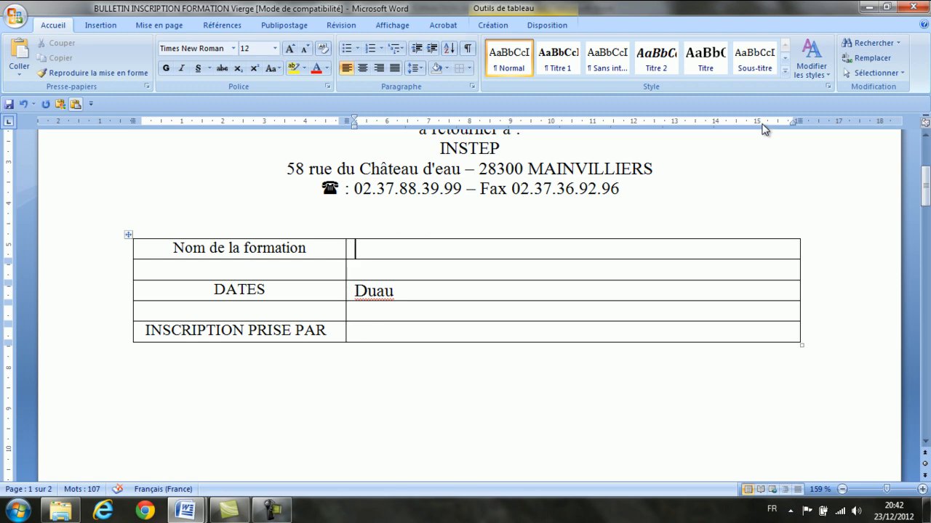
Add a left tab stop at 10,06 cm with dotted leader 2 in the cell beside "Nom de la formation" and insert a tab there
drag(762, 126, 768, 128)
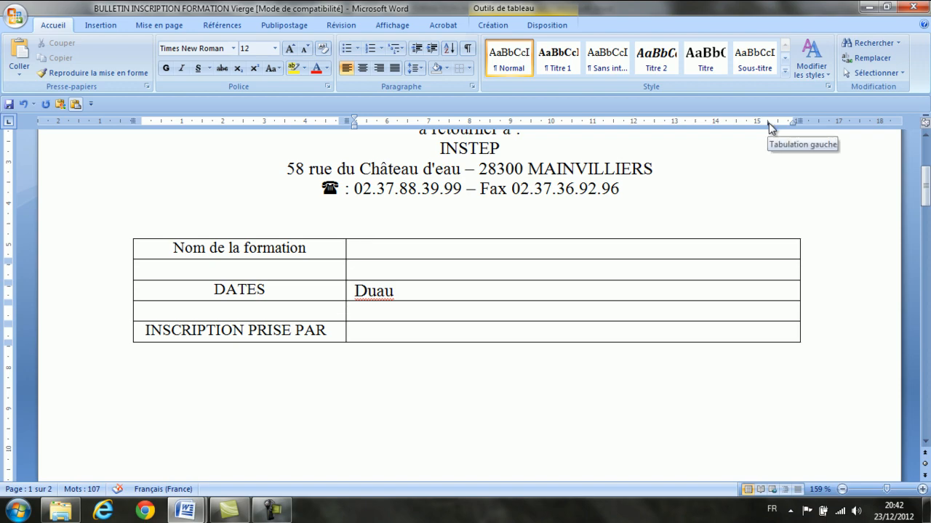
double_click(768, 123)
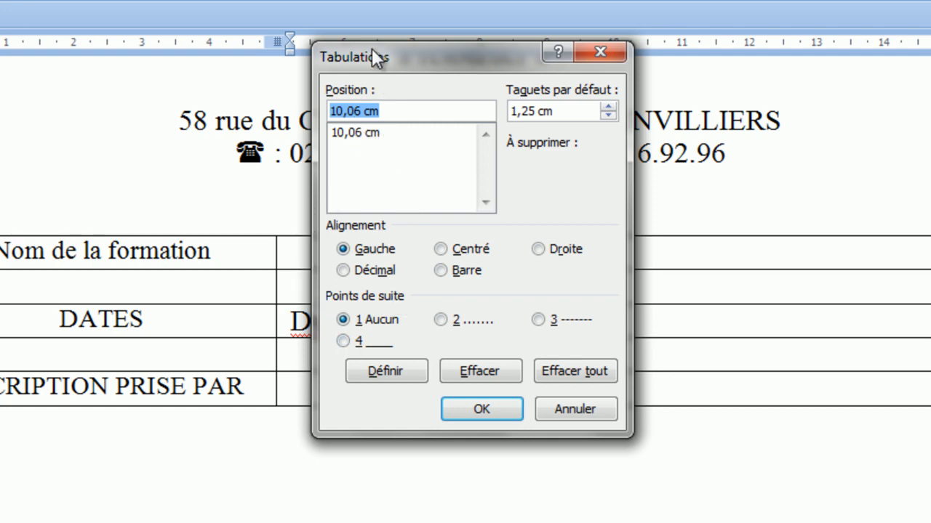
drag(373, 50, 370, 142)
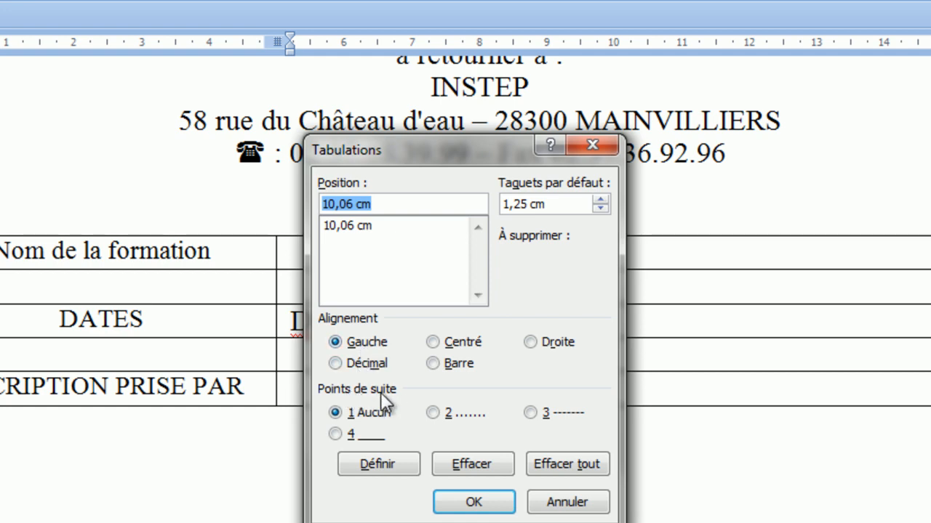
click(433, 413)
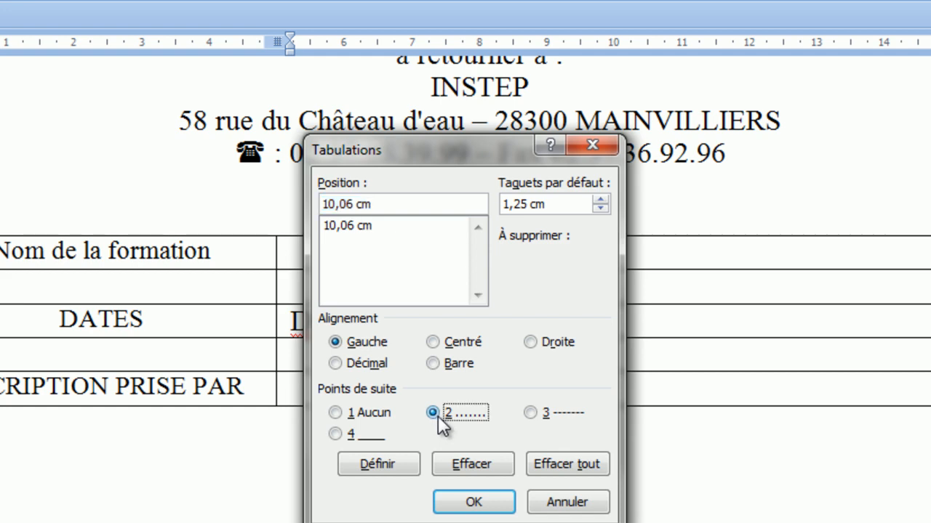
click(384, 465)
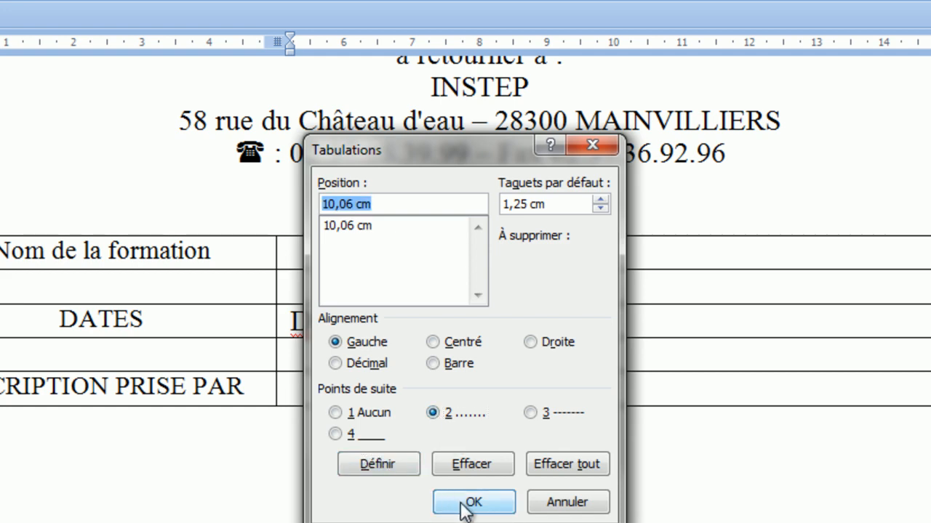
click(469, 503)
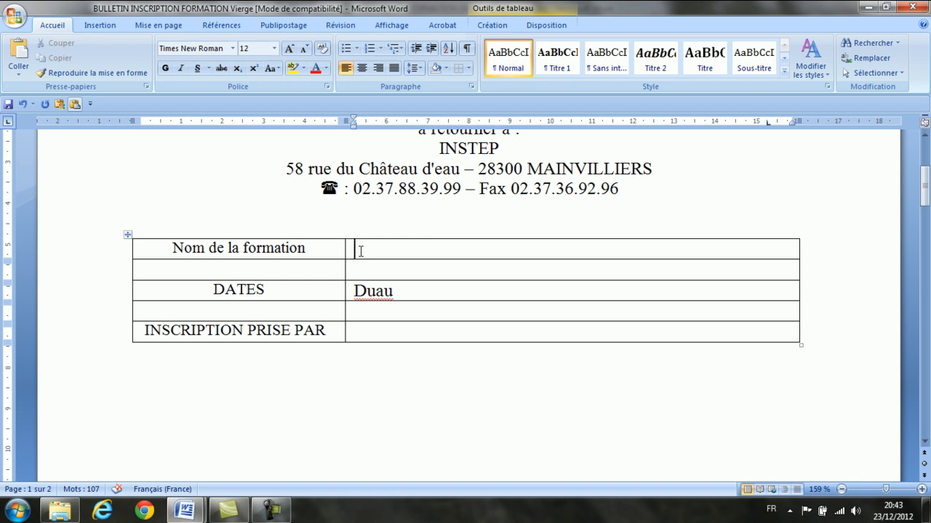
key(ctrl+Tab)
In the DATES row's second cell, set left tab stops at 4,31, 5,08 and 10,06 cm, inserting two tabs before "au" and one after
click(531, 124)
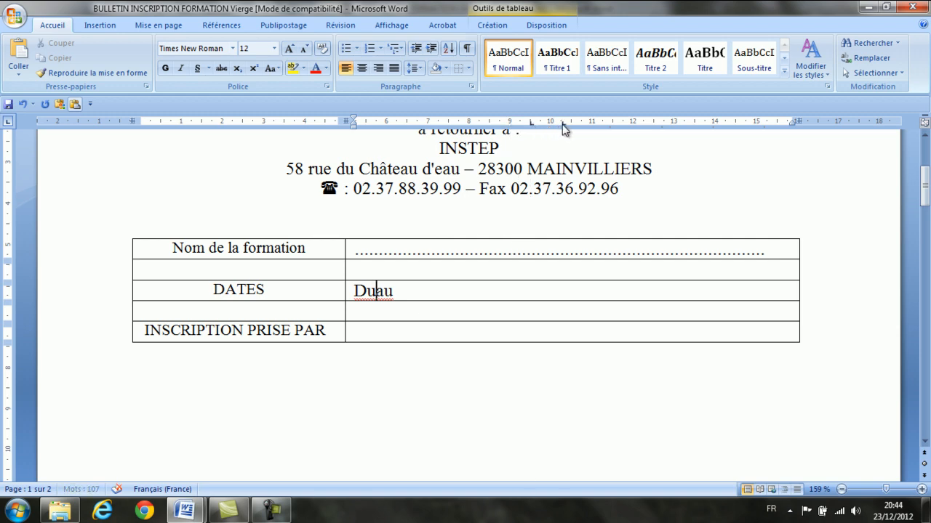
click(563, 124)
click(757, 125)
drag(761, 129, 767, 129)
key(ctrl+Tab)
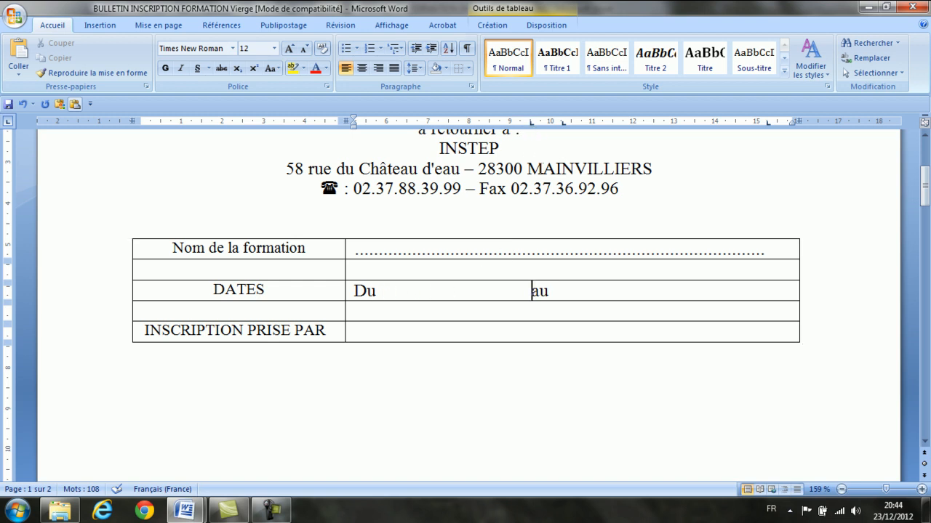
key(Tab)
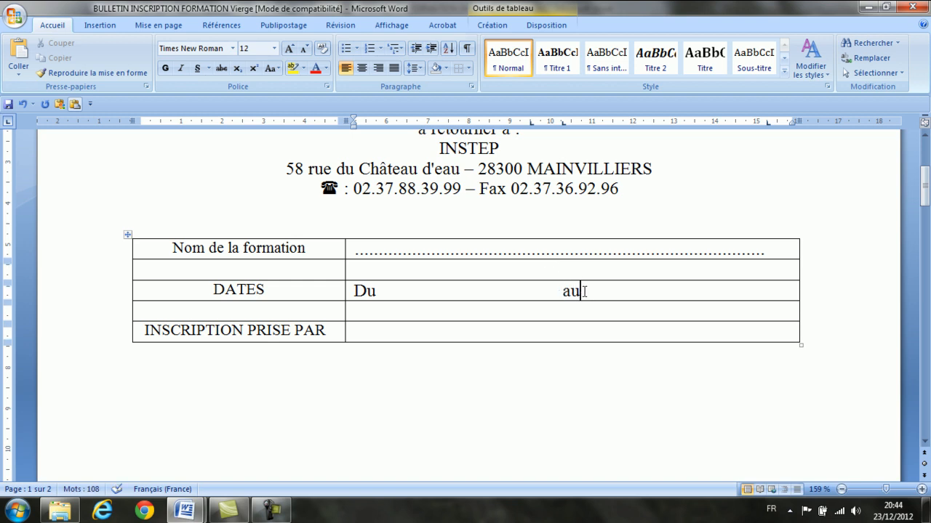
key(Tab)
Apply dotted leader 2 to the 4,31 cm and 10,06 cm tab stops of the DATES row
double_click(767, 124)
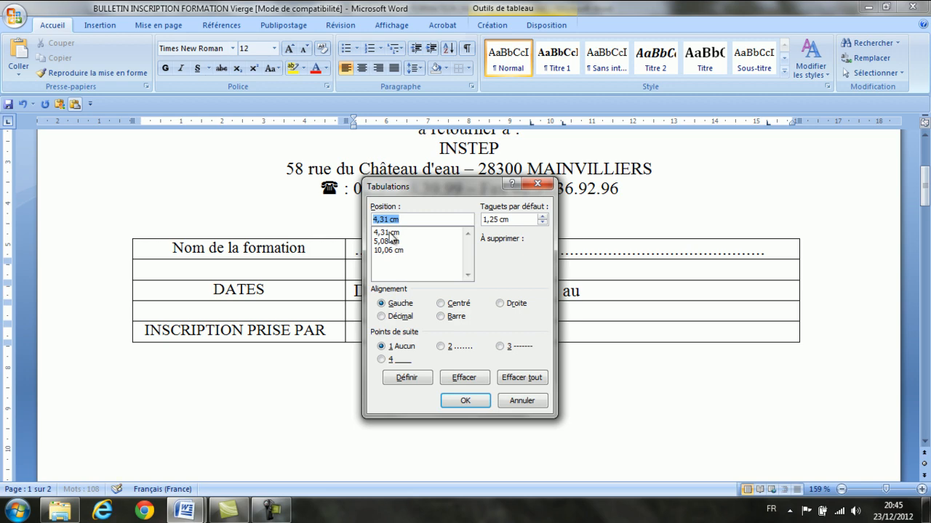
click(390, 232)
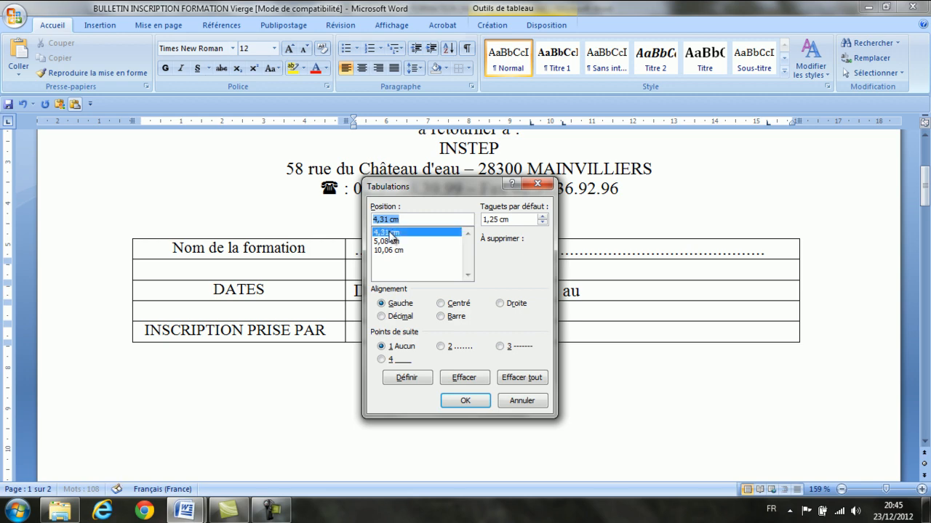
click(441, 347)
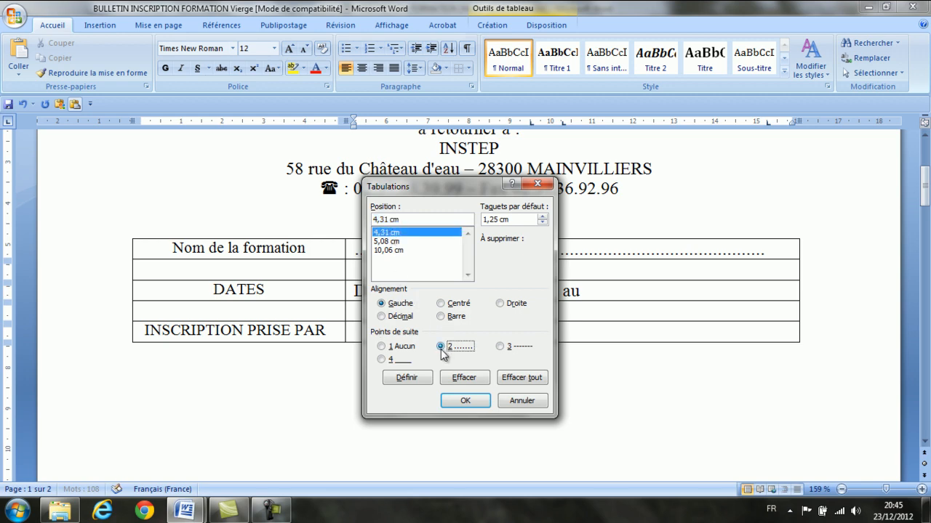
click(408, 383)
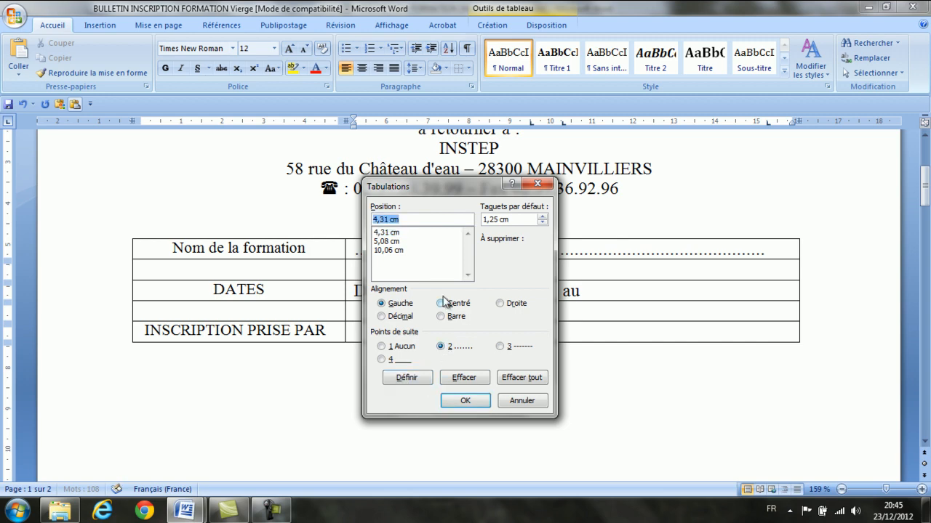
click(392, 251)
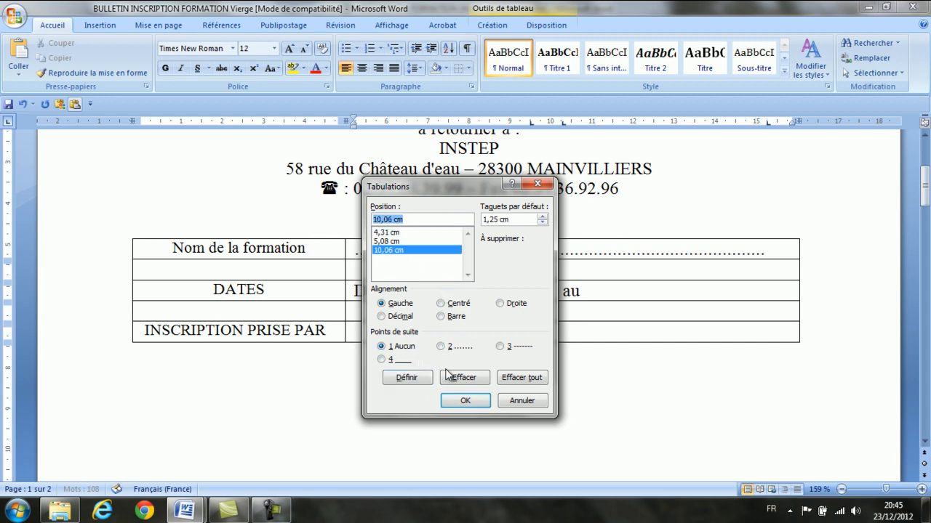
click(441, 347)
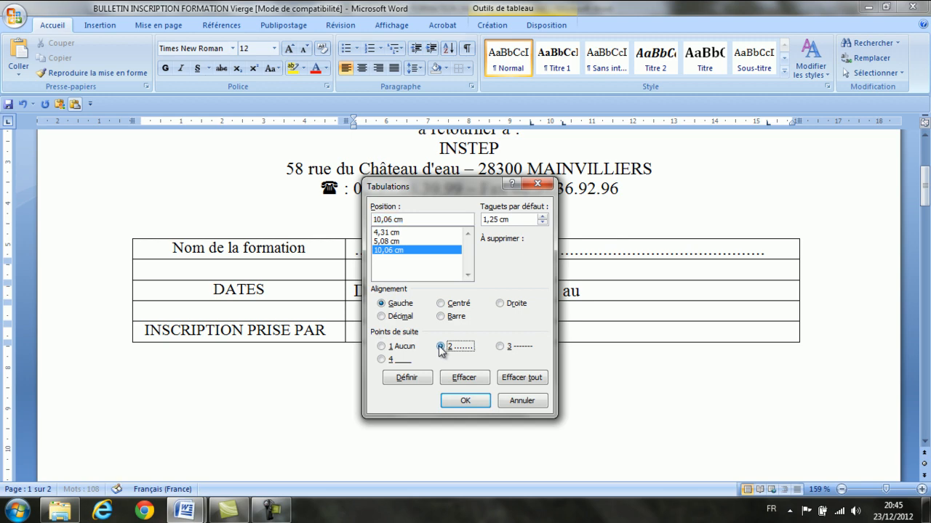
click(413, 378)
click(459, 402)
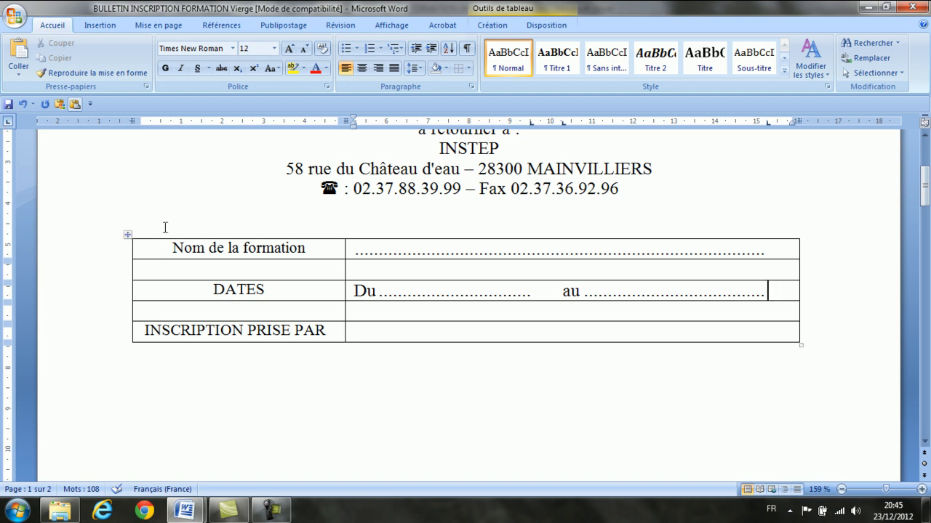
Remove all borders from the whole table
click(128, 237)
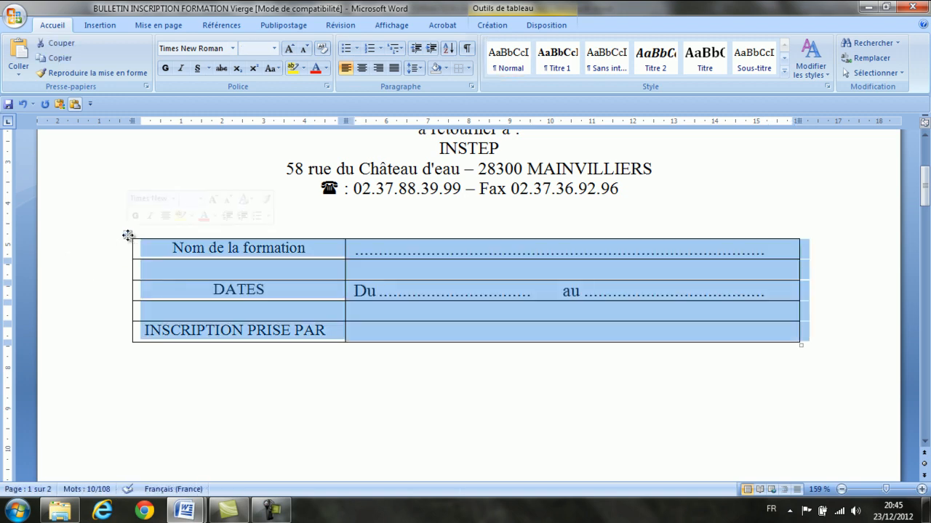
click(469, 69)
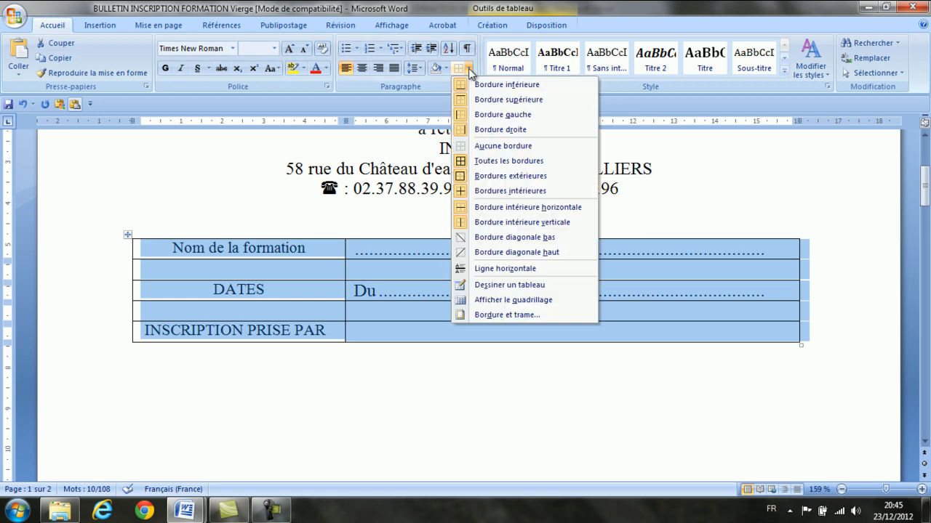
click(480, 145)
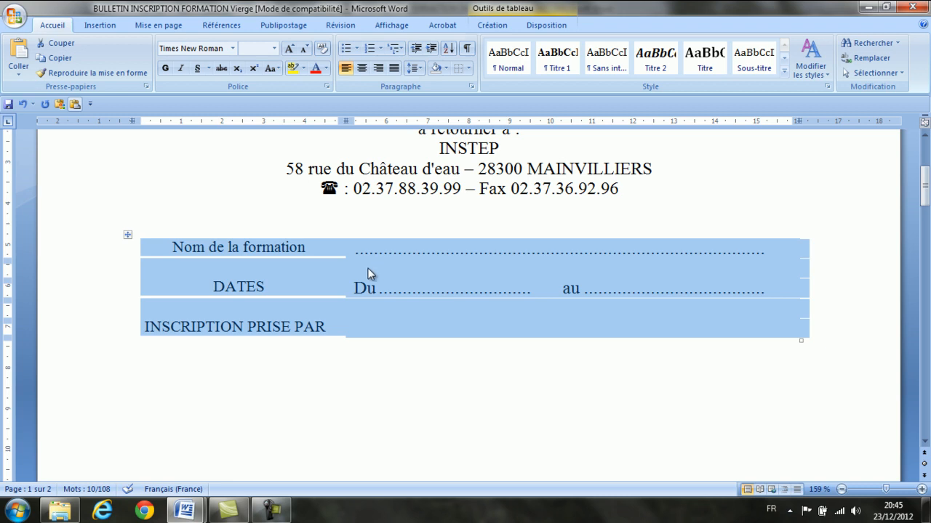
Apply outside borders to each of the label cells "Nom de la formation", "DATES" and "INSCRIPTION PRISE PAR"
click(193, 247)
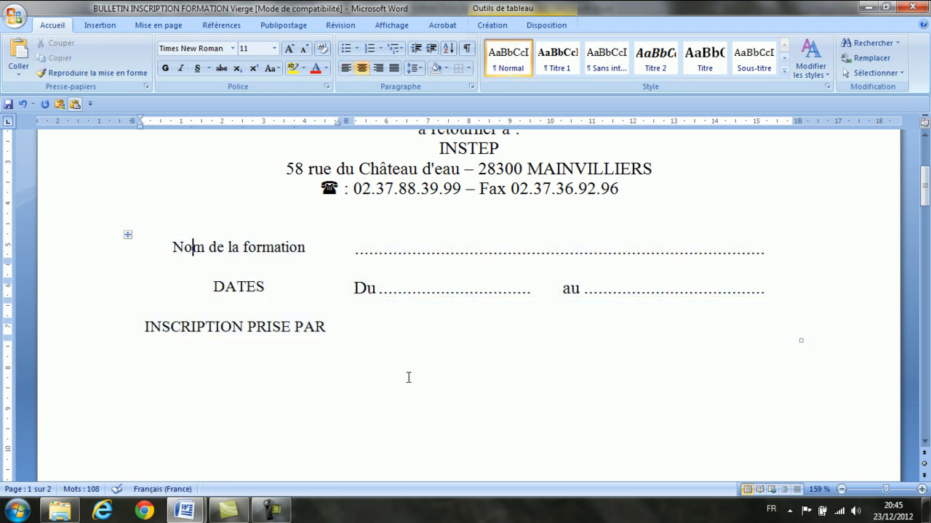
click(470, 69)
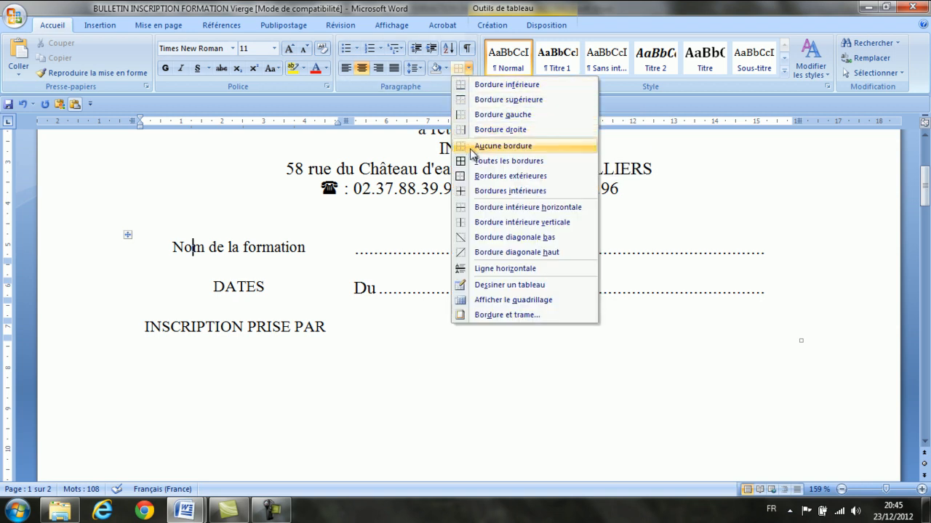
click(461, 177)
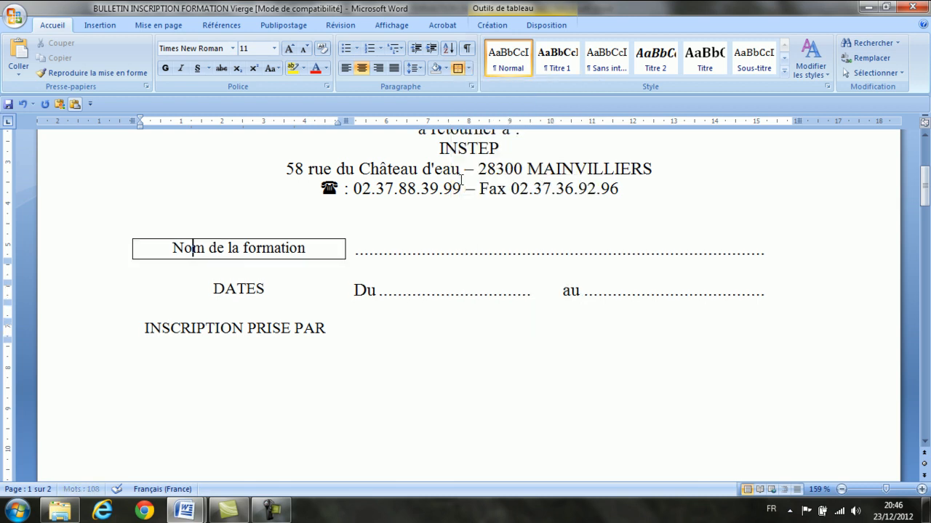
click(265, 289)
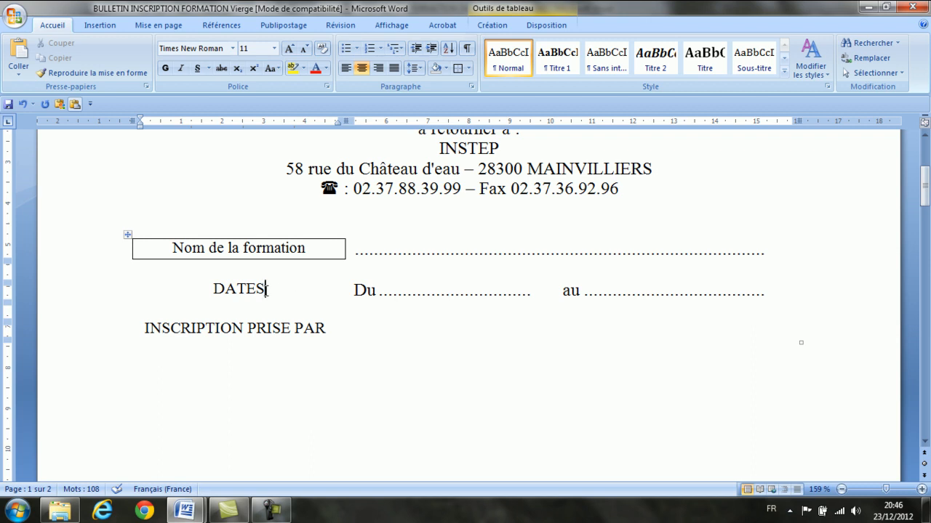
click(459, 69)
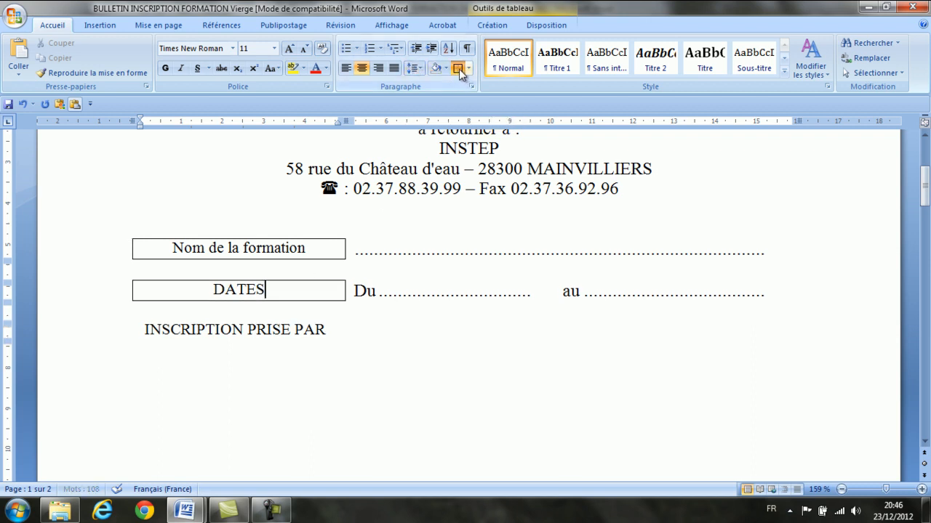
click(303, 329)
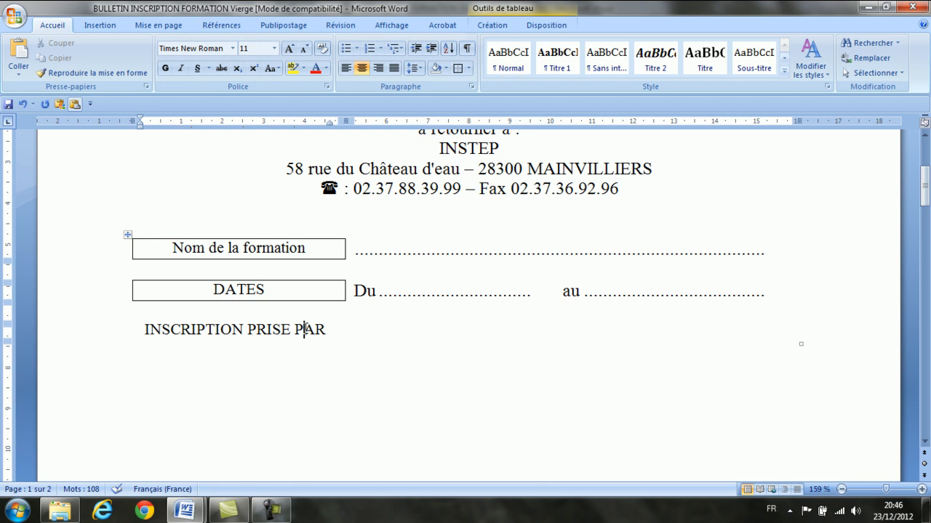
click(459, 69)
Delete the surplus empty lines between the table and the "M. Mme. Mlle (NOM Prénom)" line
scroll(409, 342, down, 1)
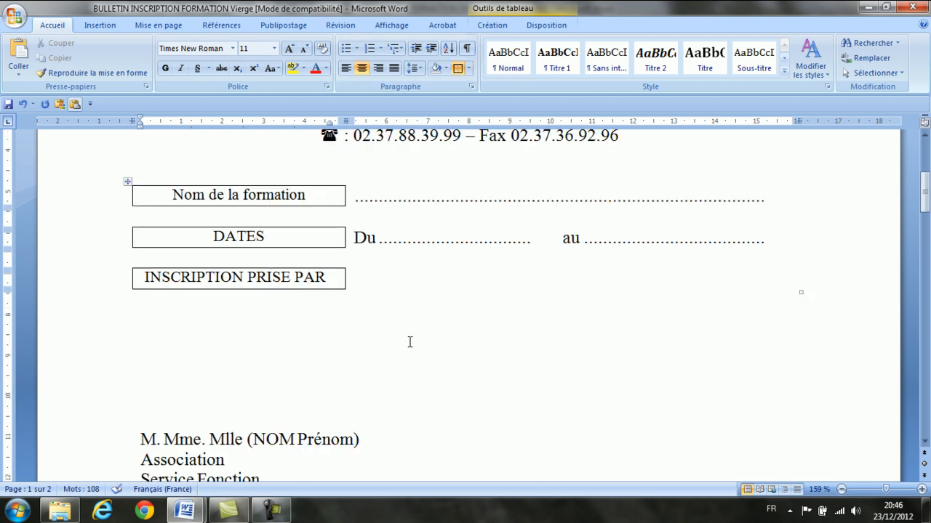
click(163, 323)
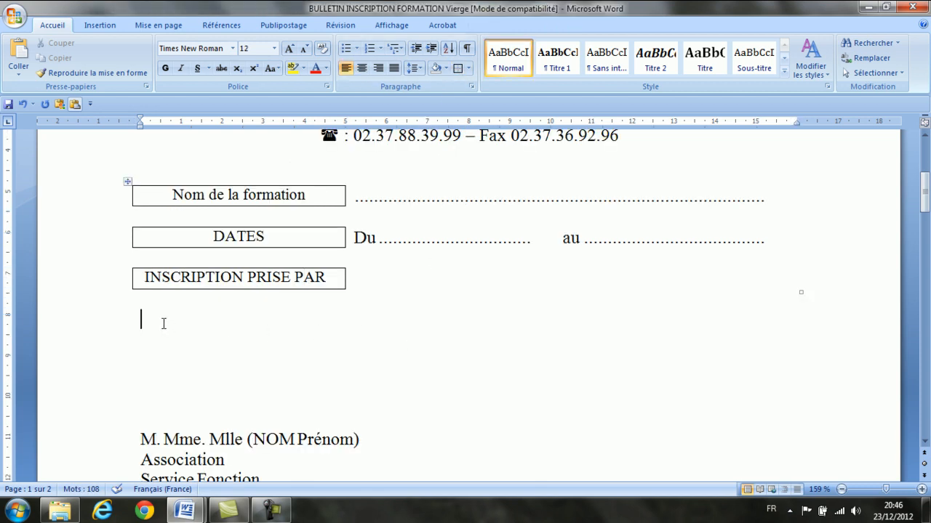
key(Delete)
key(Delete)
key(Delete)
key(Delete)
key(Delete)
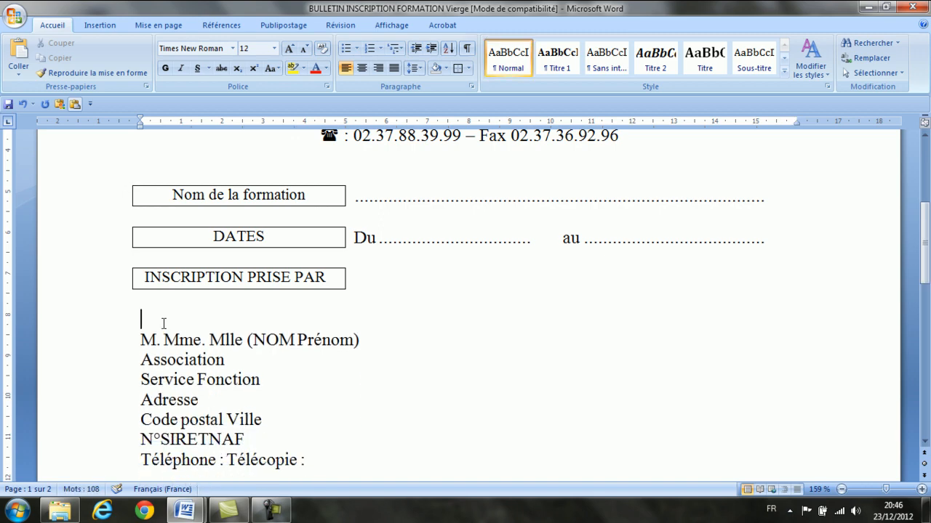
Insert the Wingdings shadowed box symbol, character code 113, before "M." in the "M. Mme. Mlle (NOM Prénom)" line
scroll(415, 316, down, 2)
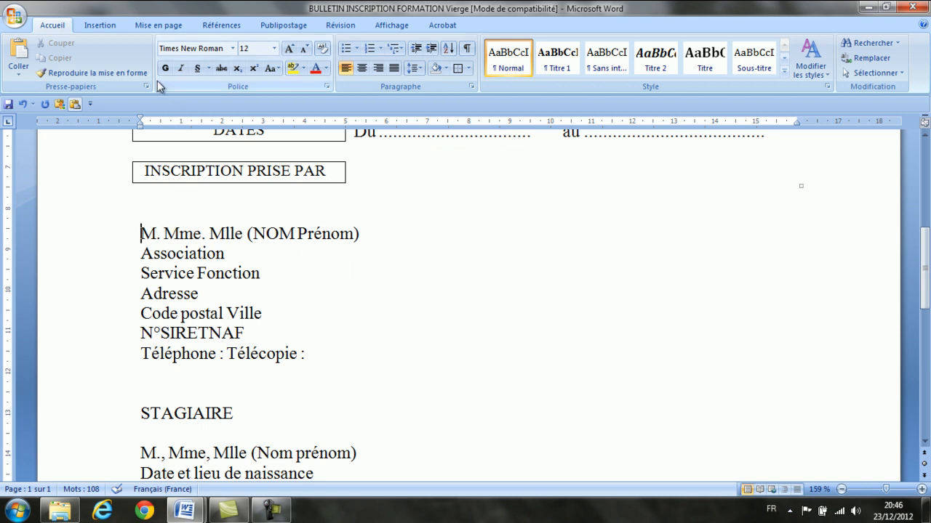
click(100, 26)
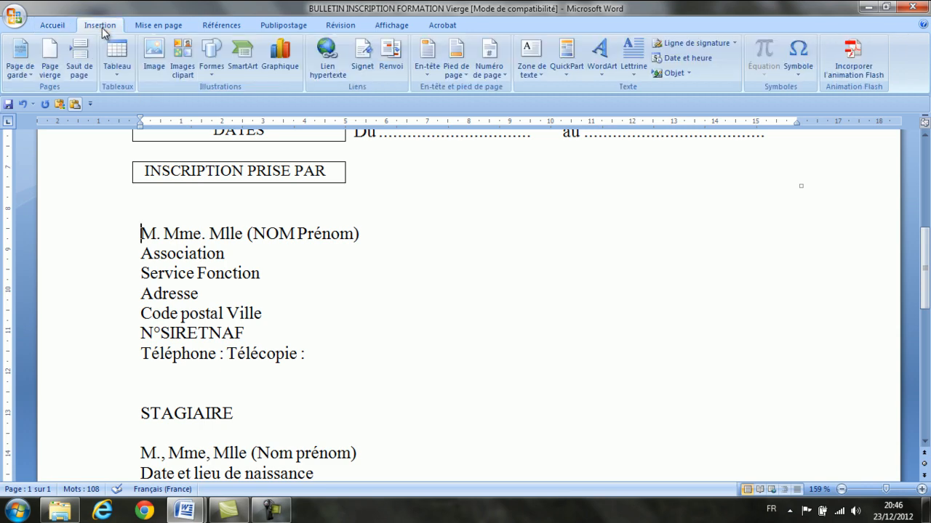
click(792, 81)
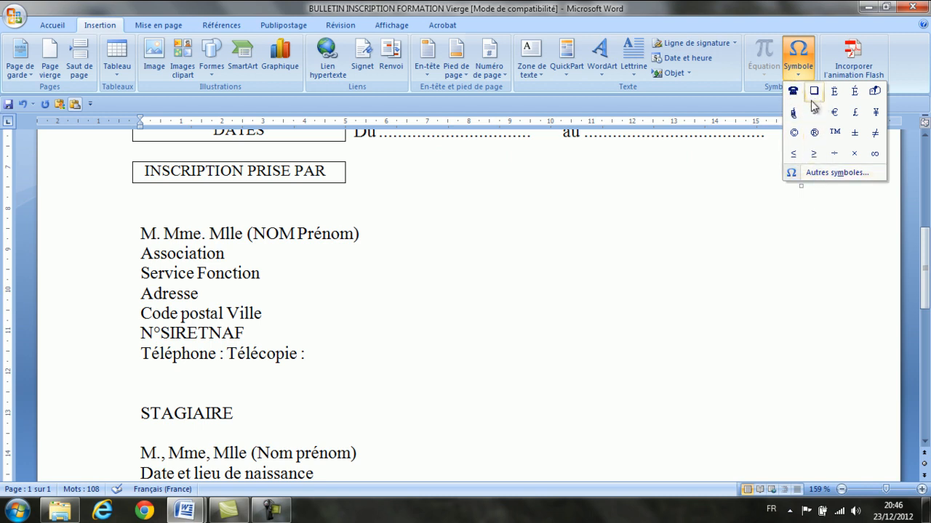
click(837, 174)
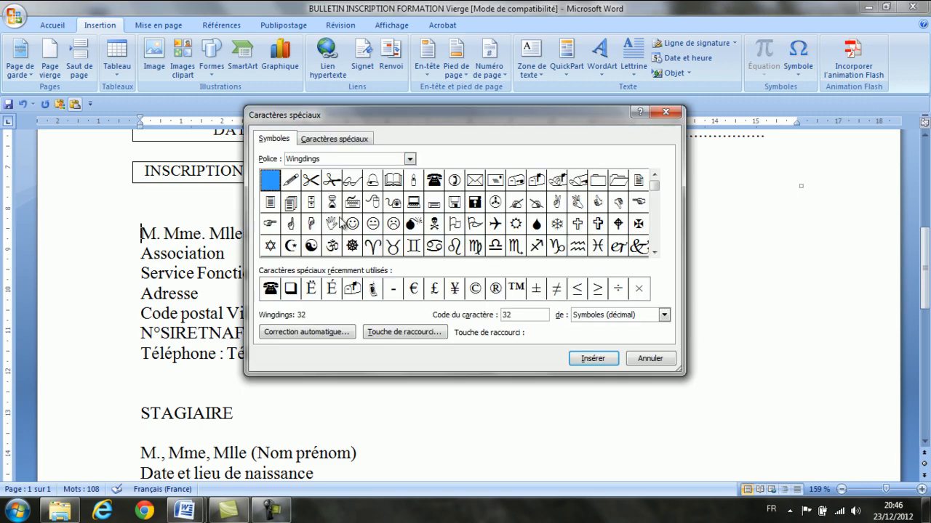
click(654, 252)
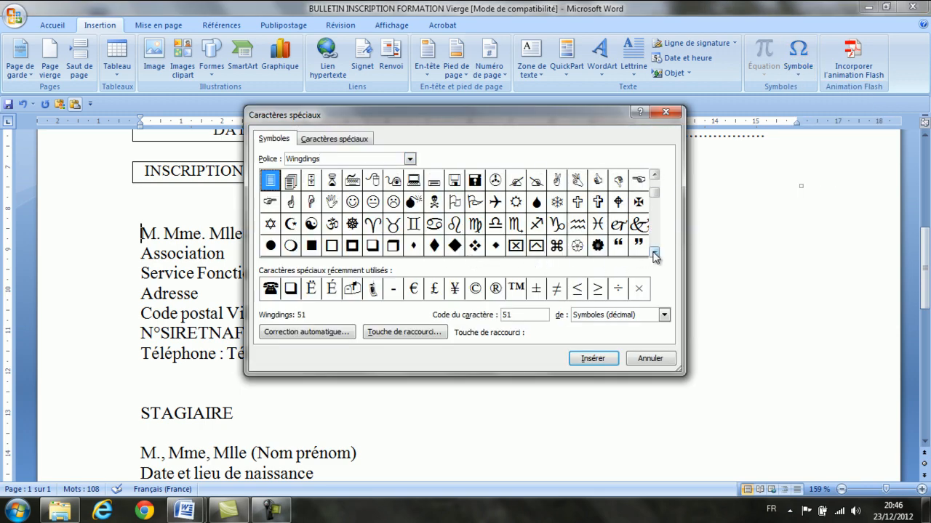
click(654, 252)
click(372, 225)
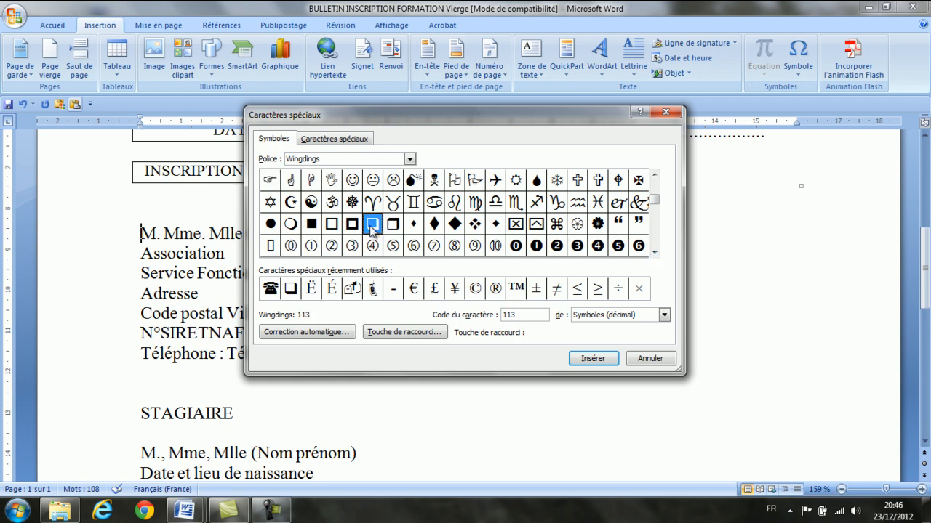
click(589, 358)
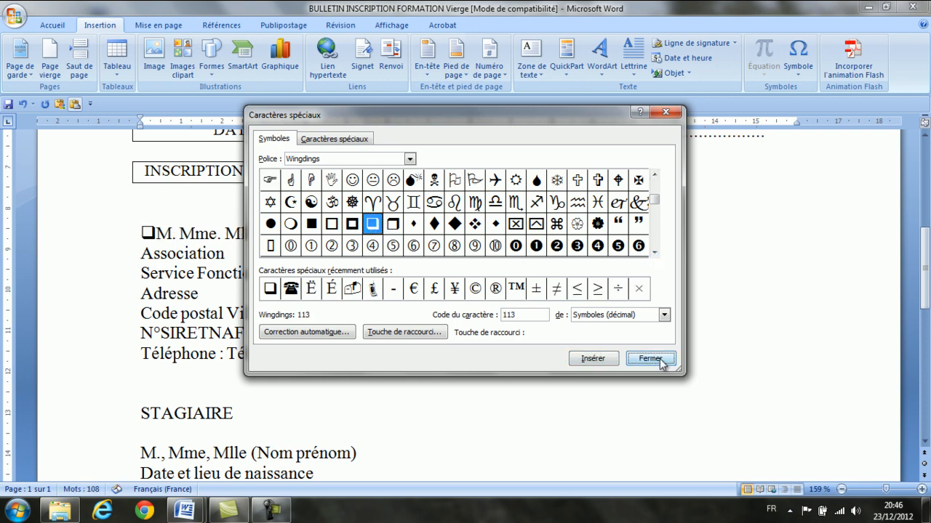
click(650, 358)
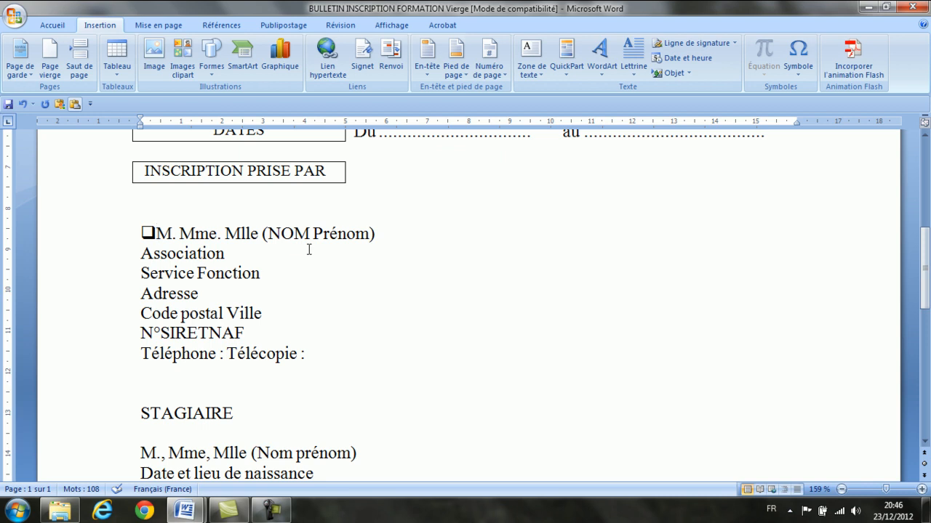
Set a left tab stop at 1,5 cm, then insert a tab and the box symbol before "Mme."
click(188, 234)
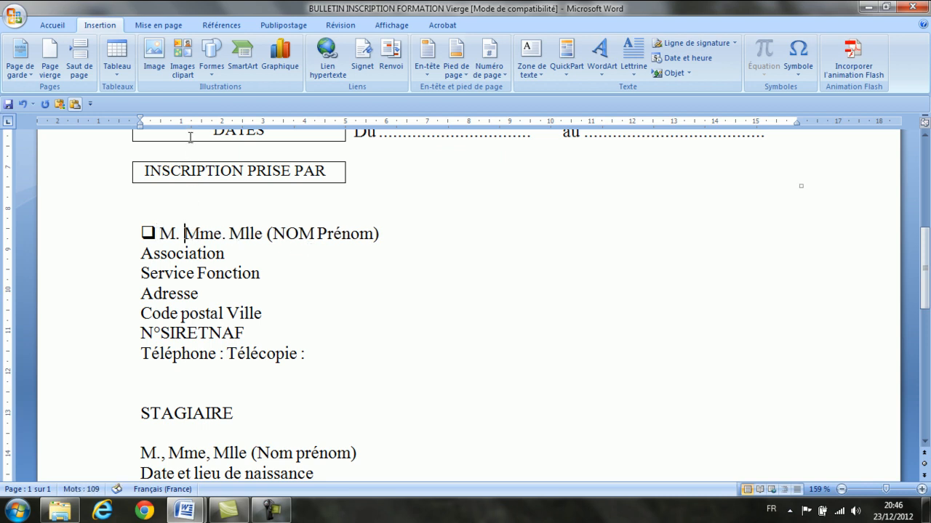
drag(198, 126, 200, 128)
key(Tab)
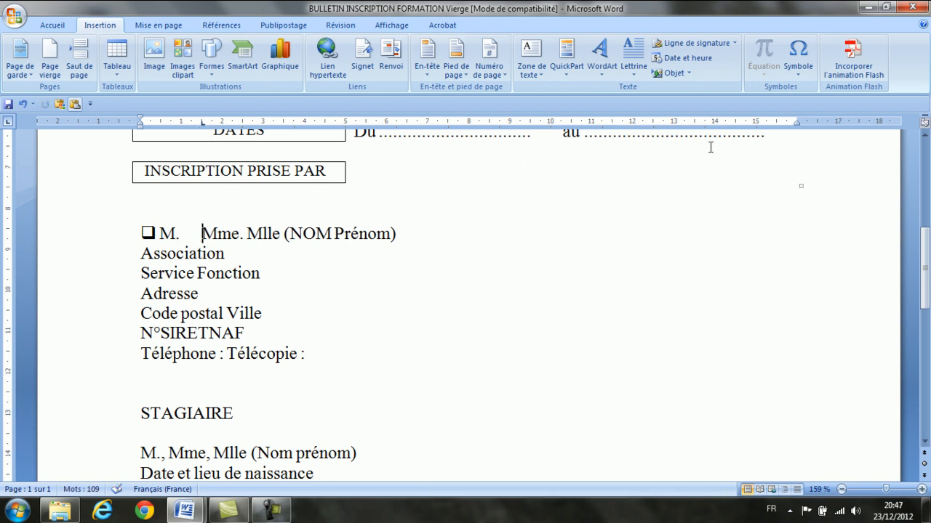
click(797, 58)
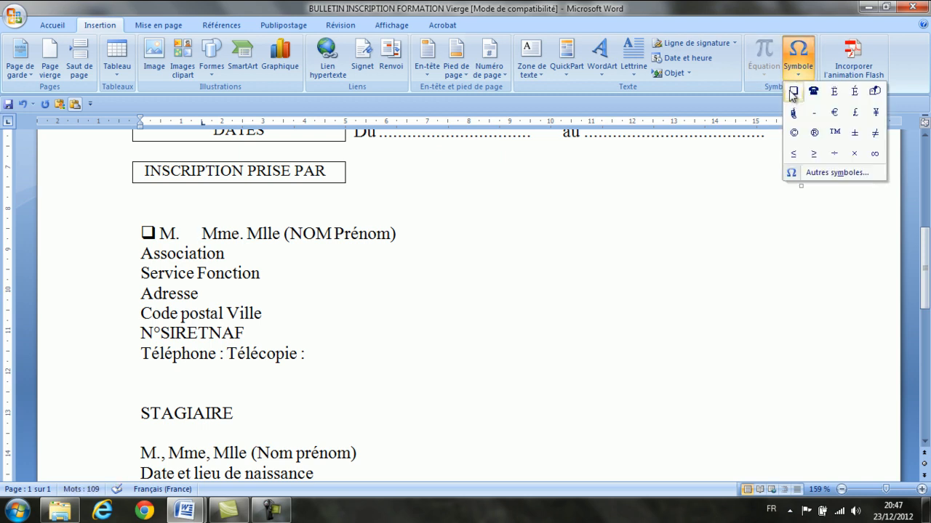
click(792, 91)
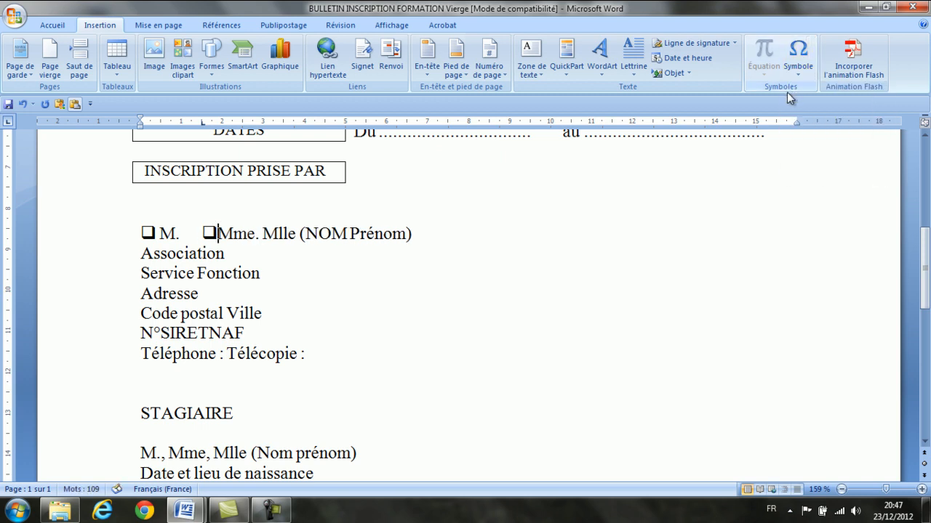
Set a left tab stop at 3,5 cm, then insert a tab and the box symbol before "Mlle"
click(267, 232)
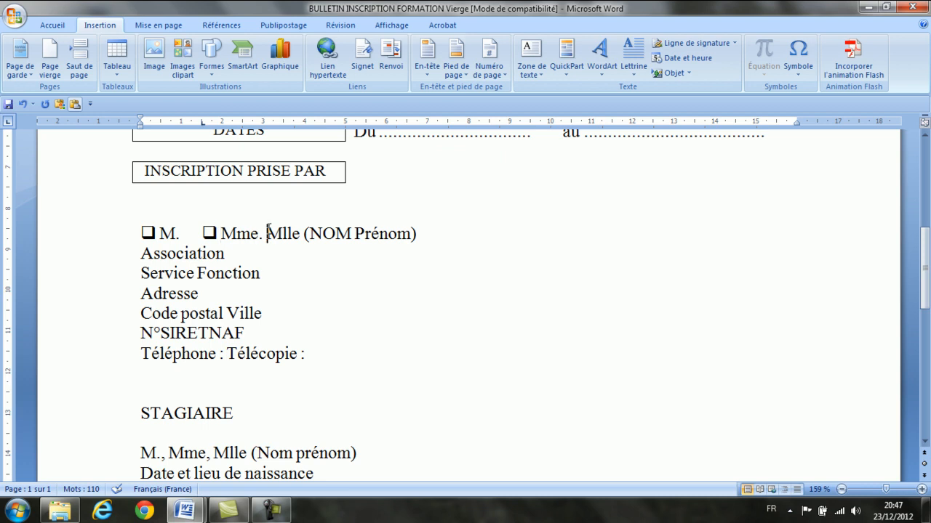
click(294, 124)
drag(293, 125, 284, 129)
key(Tab)
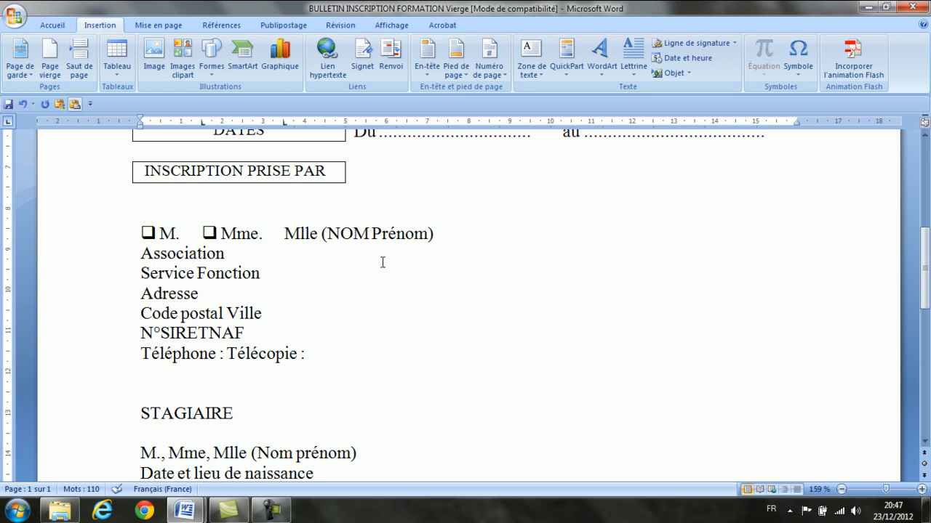
click(799, 74)
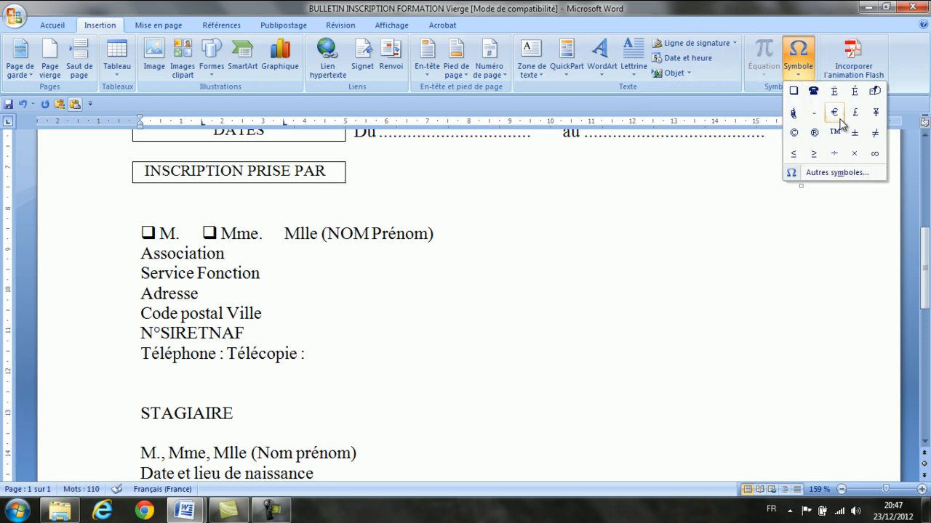
click(795, 93)
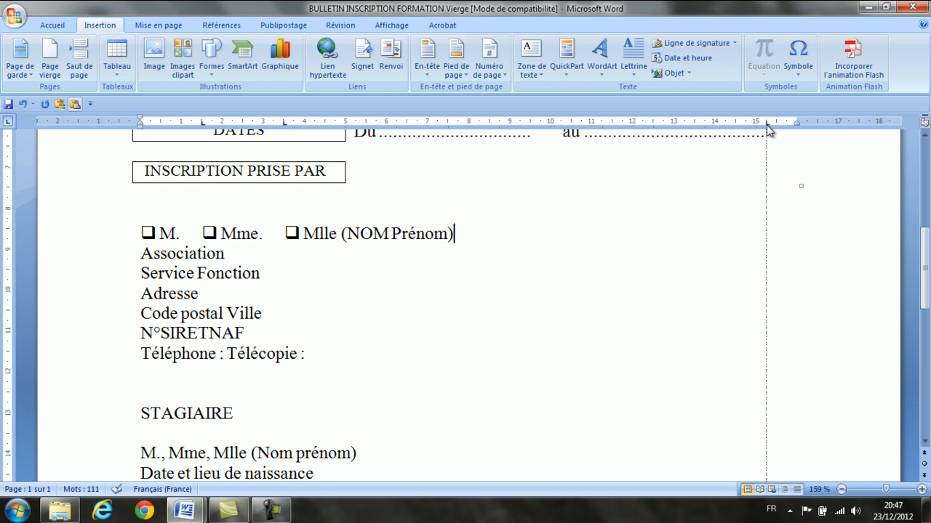
Add a left tab stop at 15,25 cm with dotted leader 2 and insert a tab after "(NOM Prénom)"
double_click(766, 124)
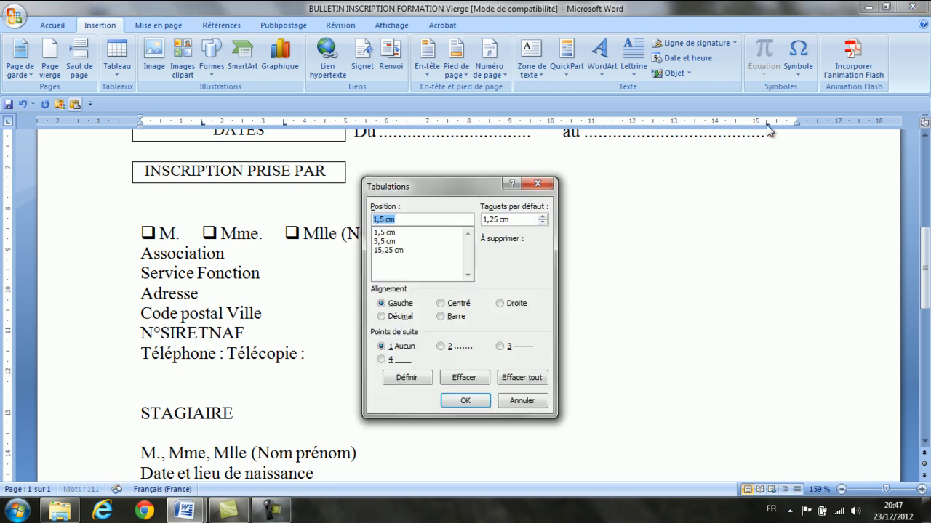
click(396, 250)
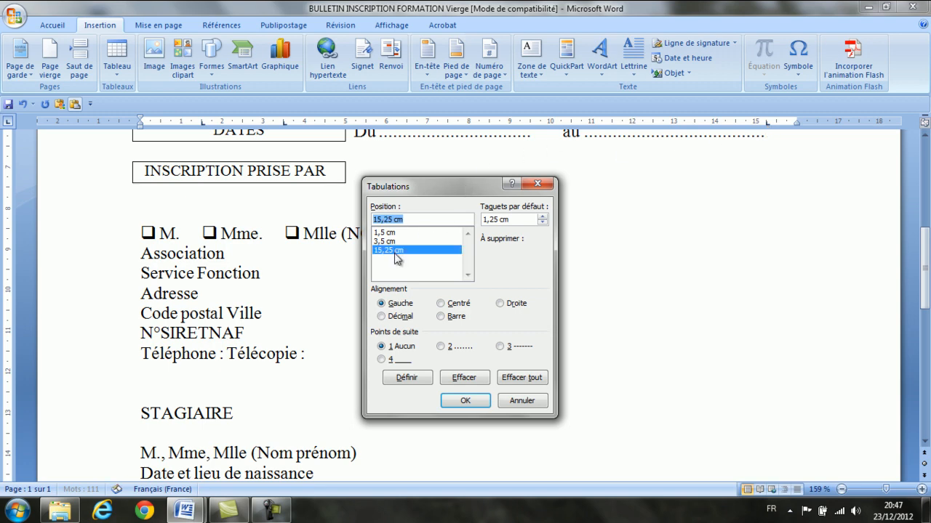
click(442, 346)
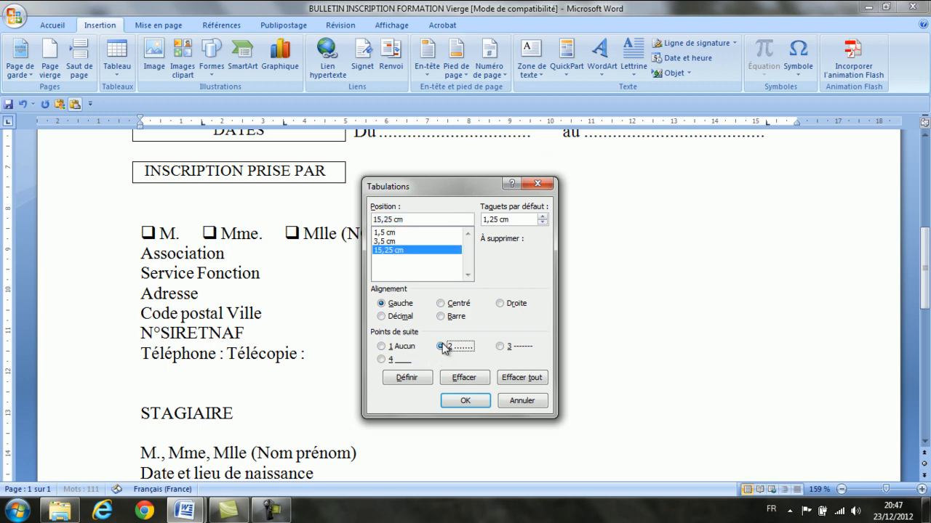
click(406, 379)
click(465, 401)
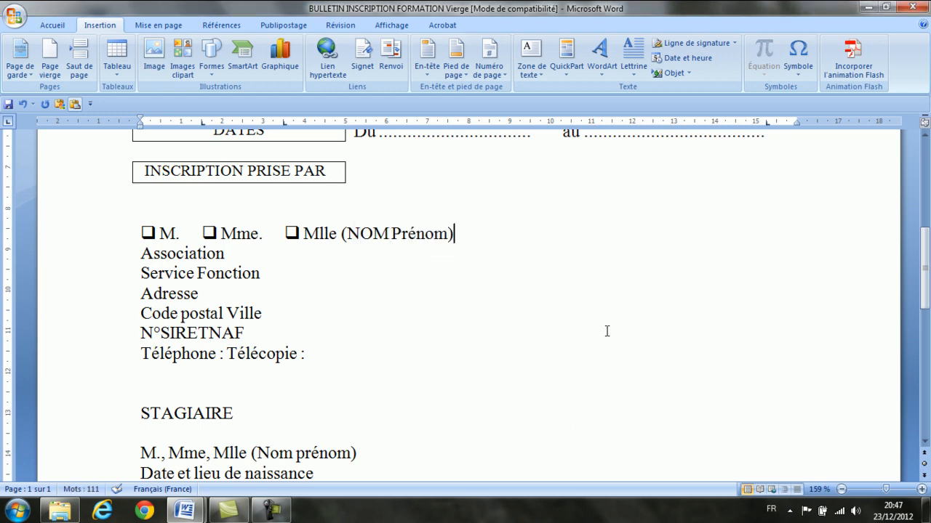
key(Tab)
Add a left tab stop at 15,25 cm with dotted leader 2 to the "Association" line and insert a tab after the word
scroll(557, 245, down, 1)
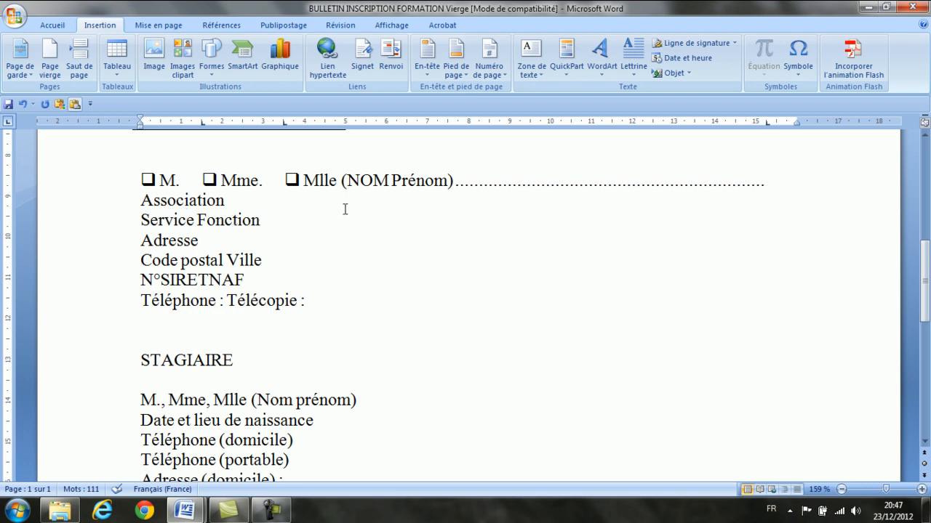
click(233, 205)
double_click(766, 124)
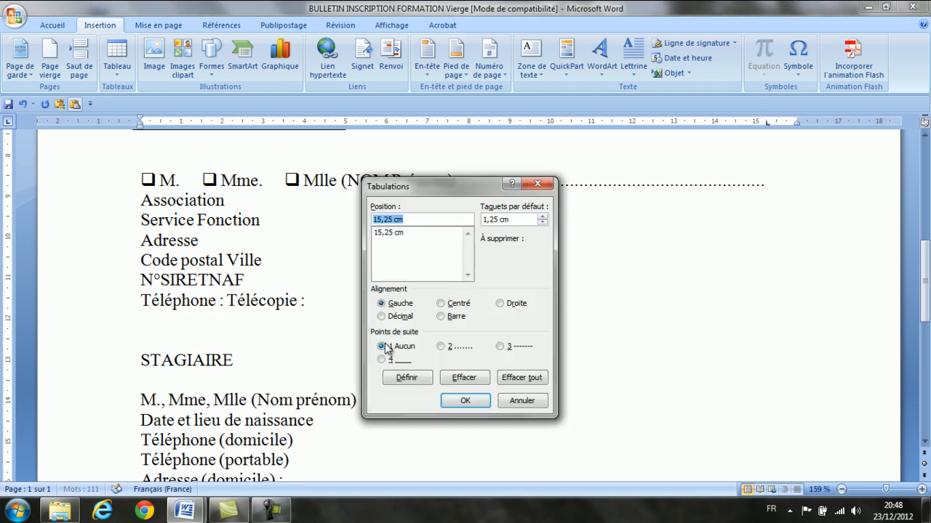
click(440, 347)
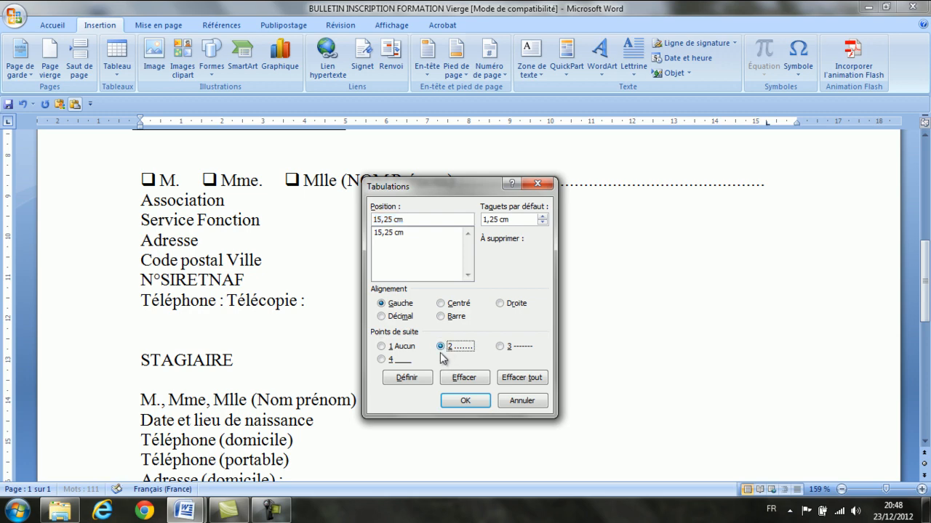
click(463, 402)
key(Caps_Lock)
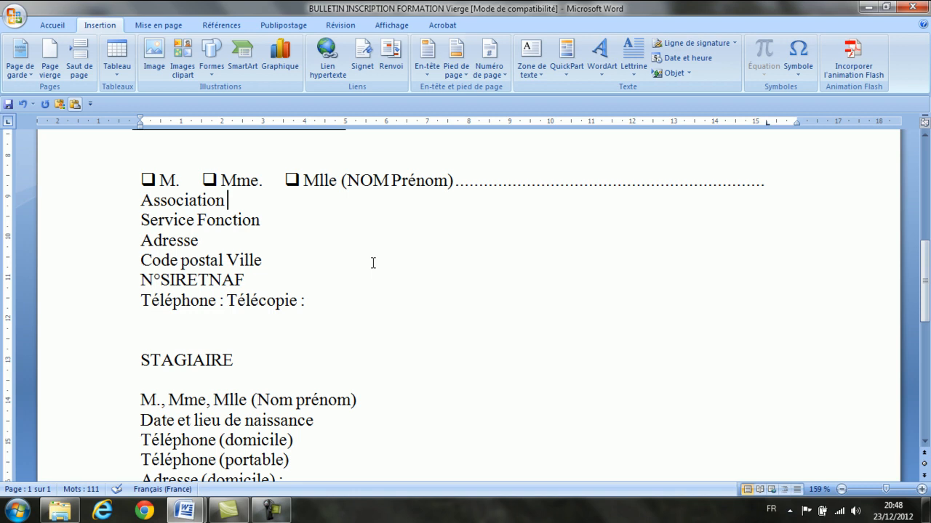
key(Caps_Lock)
key(Tab)
In the "Service Fonction" line, set left tab stops at about 7,25, 8,25 and 15,25 cm and insert two tabs before "Fonction"
click(196, 221)
click(438, 122)
click(480, 123)
click(766, 127)
key(Tab)
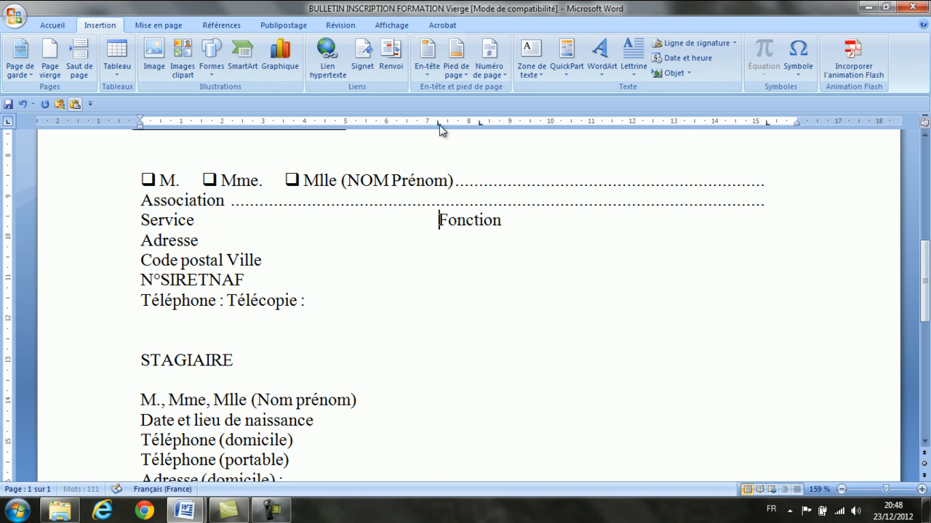
drag(438, 122, 479, 124)
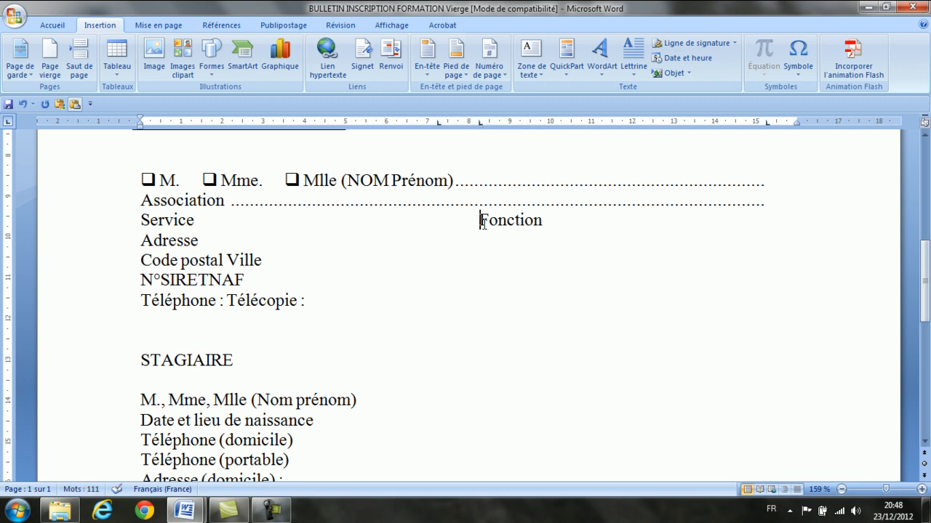
Insert a tab after "Fonction" and give that line's 7,25 cm and 15,25 cm tab stops dotted leader 2
click(548, 223)
key(Tab)
double_click(768, 125)
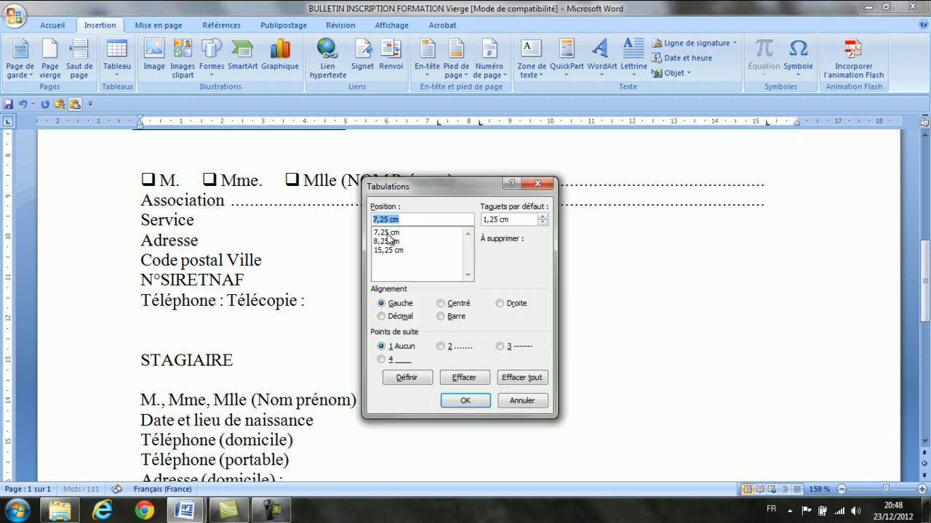
click(440, 346)
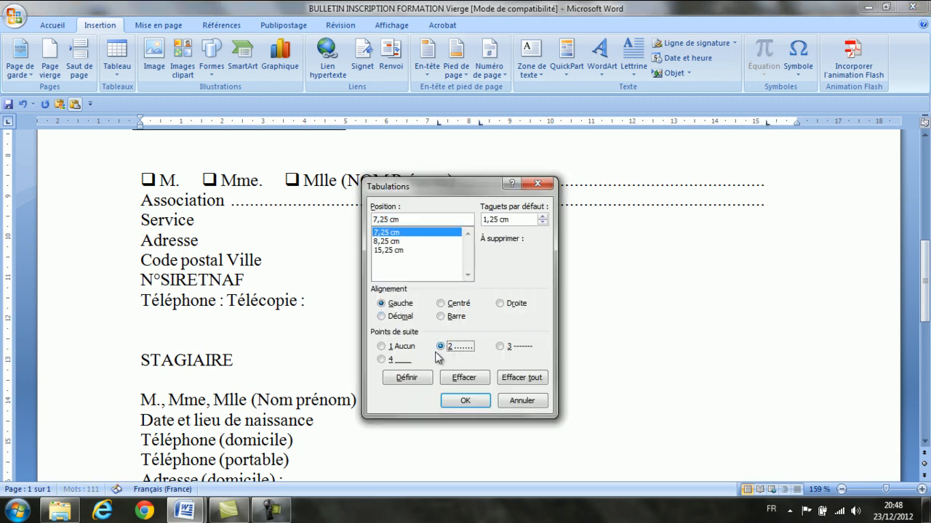
click(409, 379)
click(385, 251)
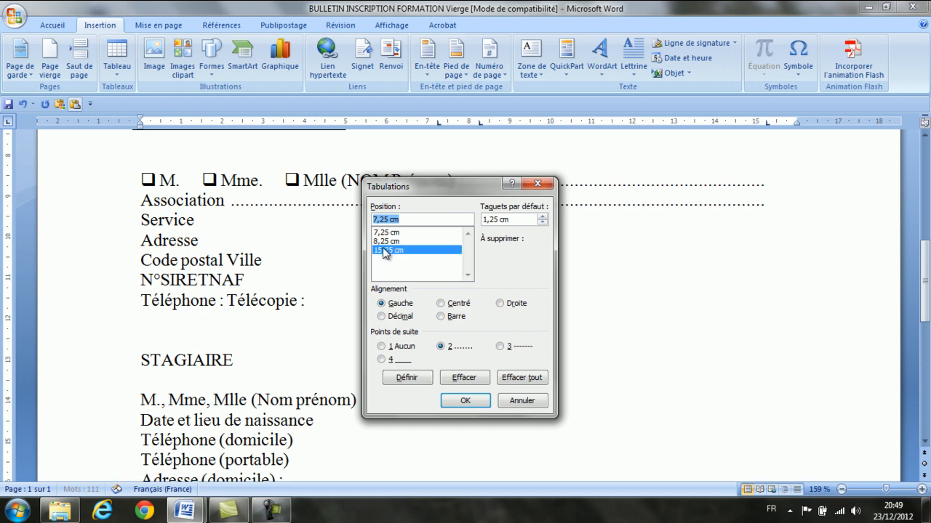
click(441, 346)
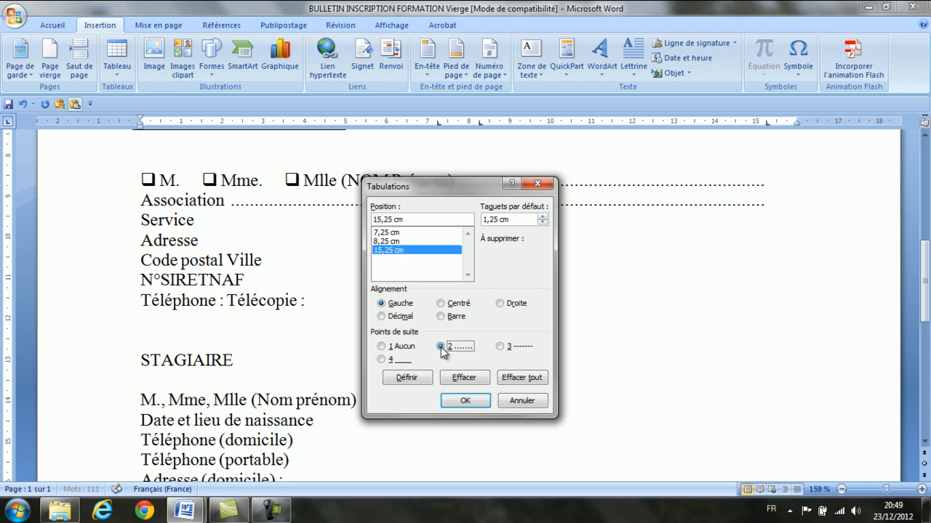
click(405, 383)
click(466, 401)
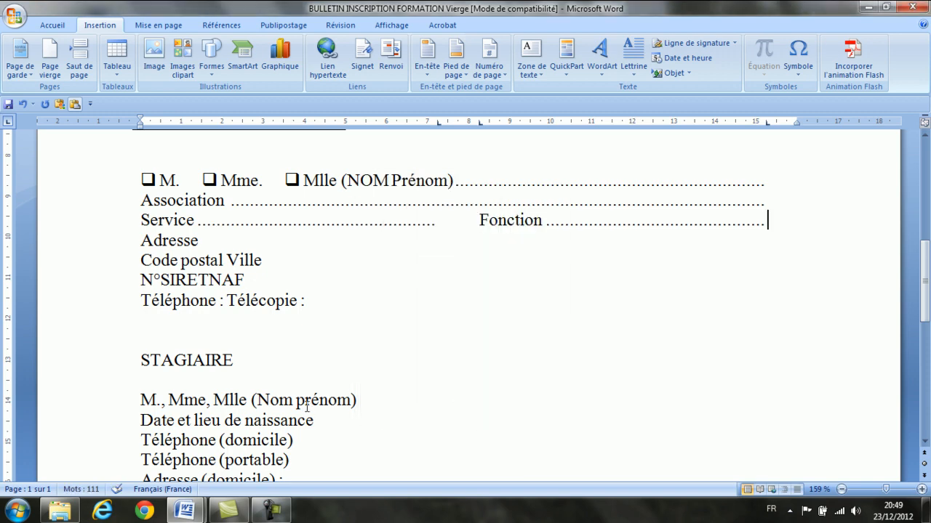
Copy the "Association" line's formatting to the "Adresse" line and insert a tab after "Adresse"
click(213, 242)
click(283, 201)
click(58, 27)
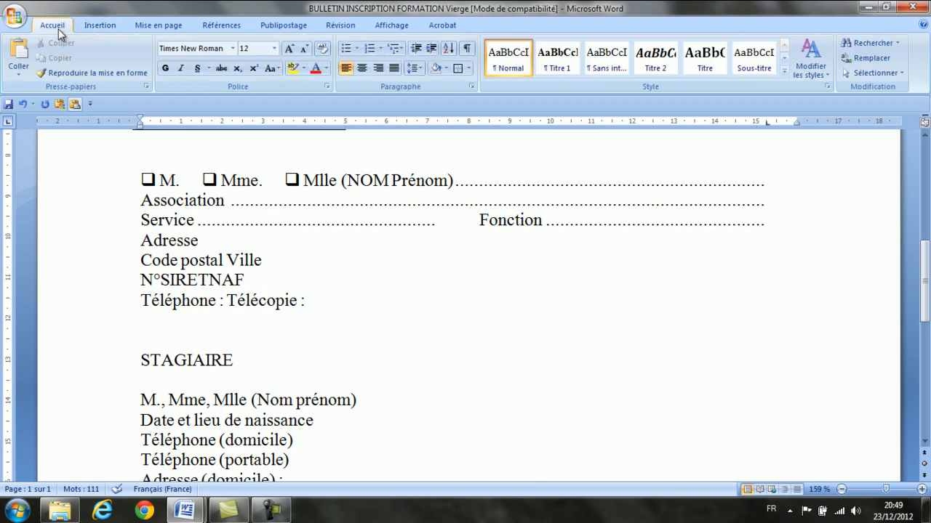
click(85, 73)
click(203, 247)
key(Tab)
Copy the "Adresse" line's tab formatting to the full-width STAGIAIRE lines, the blank line under "Objectifs" and the three payment options
scroll(507, 294, down, 1)
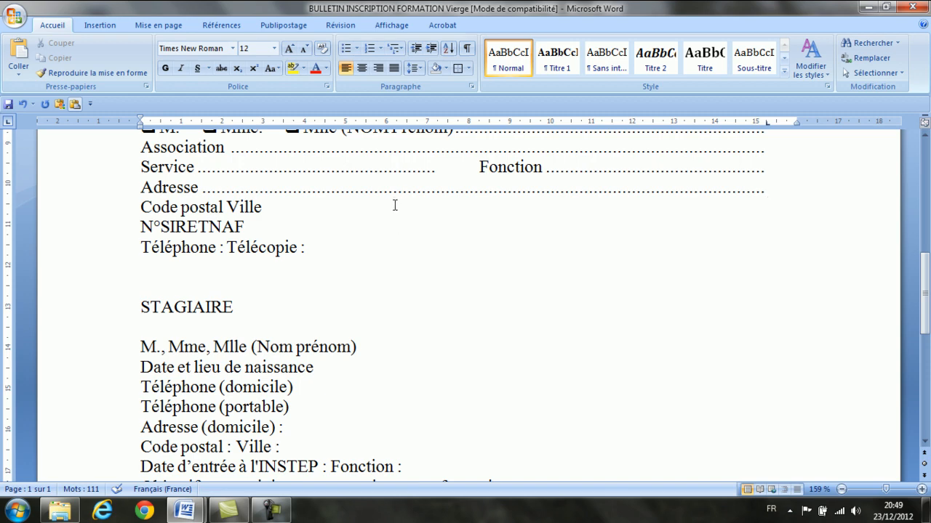
click(131, 75)
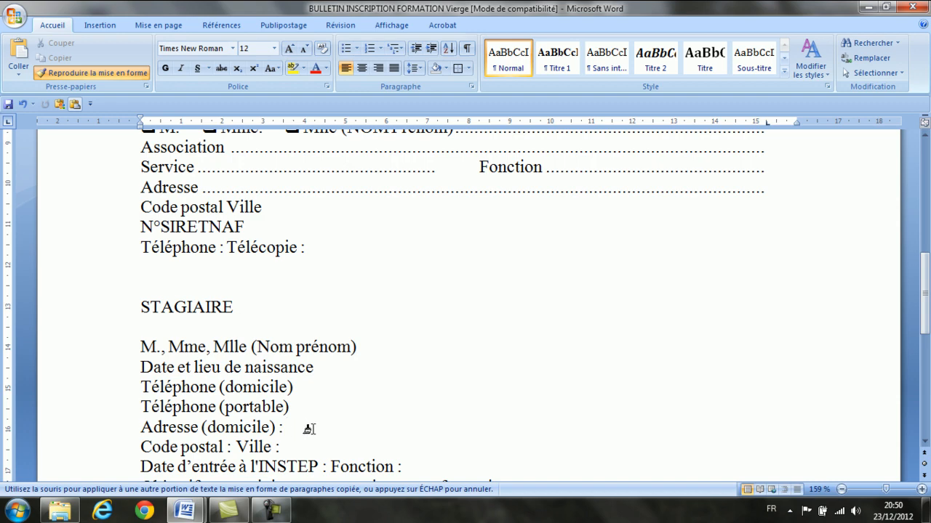
scroll(309, 429, down, 2)
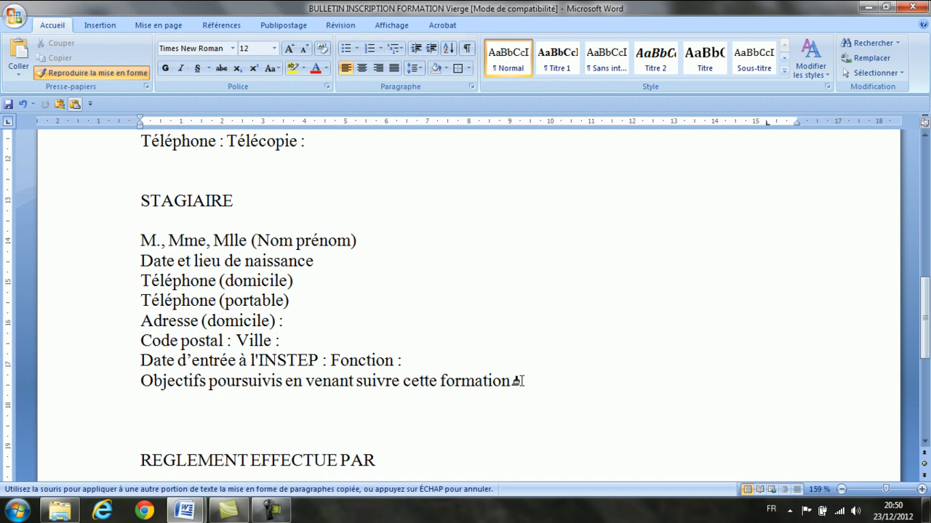
click(144, 399)
scroll(264, 417, down, 4)
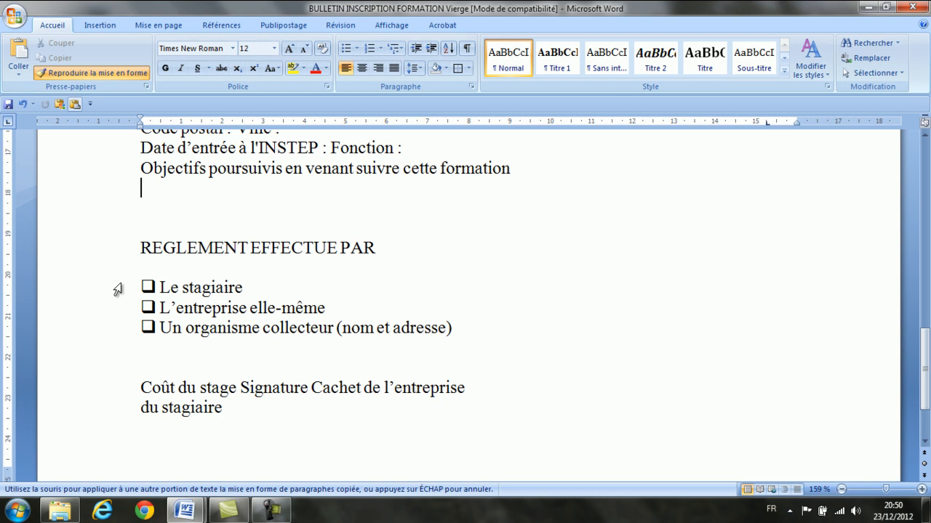
drag(117, 289, 118, 350)
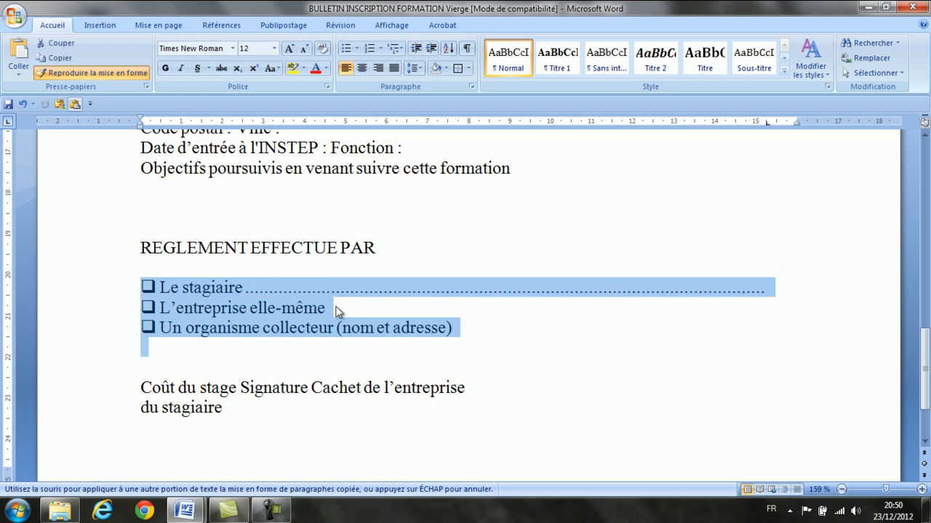
click(76, 70)
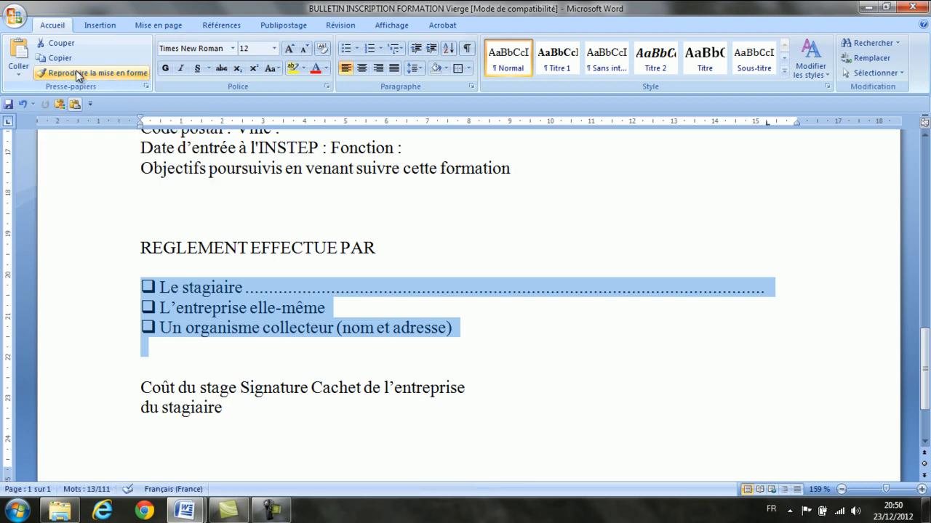
Insert a tab after "L'entreprise elle-même" and another after "Un organisme collecteur (nom et adresse)"
click(347, 314)
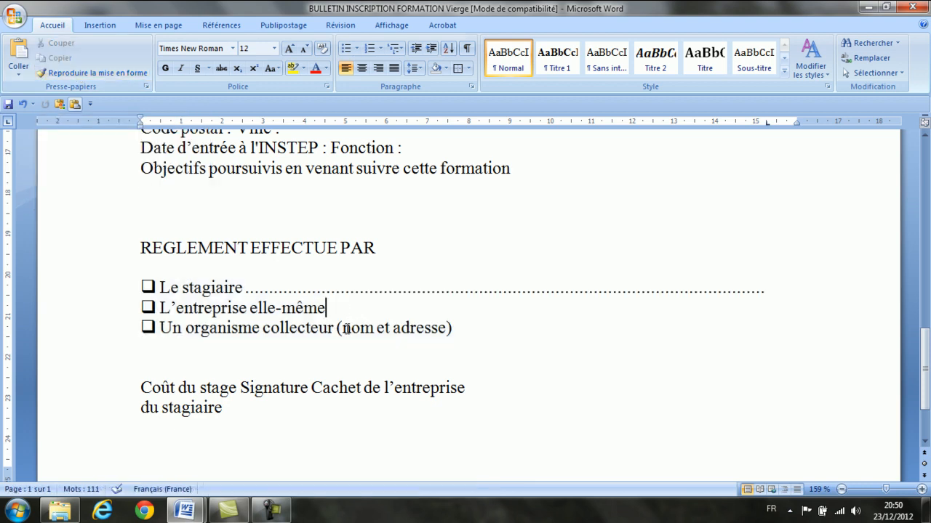
key(Tab)
click(468, 334)
key(Tab)
Insert a tab after "Objectifs poursuivis en venant suivre cette formation" and another on the line below it
scroll(462, 333, up, 4)
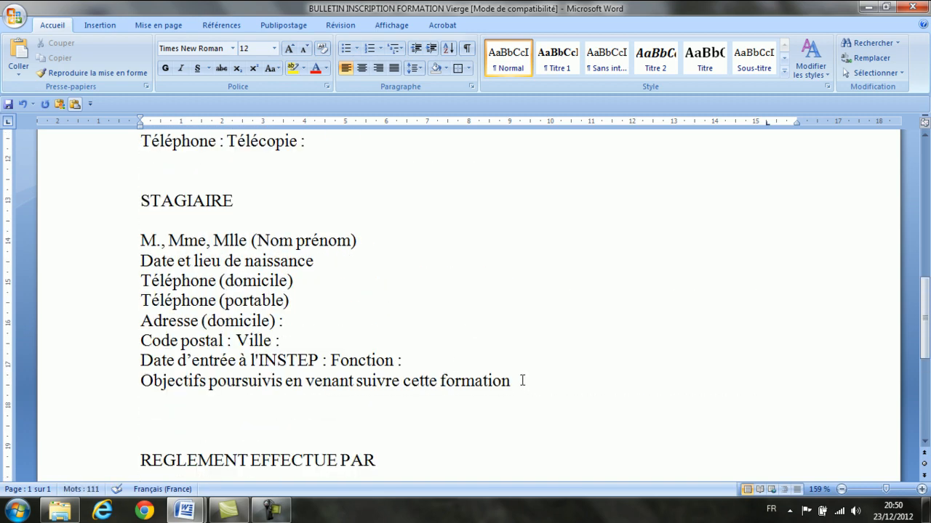
key(Tab)
click(521, 381)
key(Tab)
key(Return)
key(Tab)
Insert a tab after "M., Mme, Mlle (Nom prénom)", "Date et lieu de naissance" and "Adresse (domicile) :"
click(410, 243)
key(Tab)
click(335, 262)
key(Tab)
click(291, 321)
key(Tab)
Copy the "Service" line's tab formatting to the remaining two-field lines of both sections and to the two STAGIAIRE "Téléphone" lines
scroll(137, 265, up, 3)
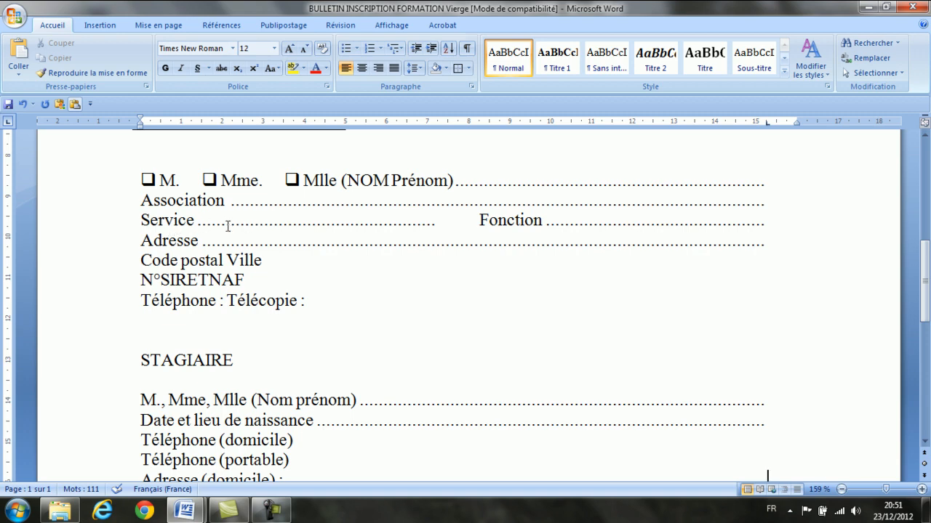
click(203, 224)
click(89, 72)
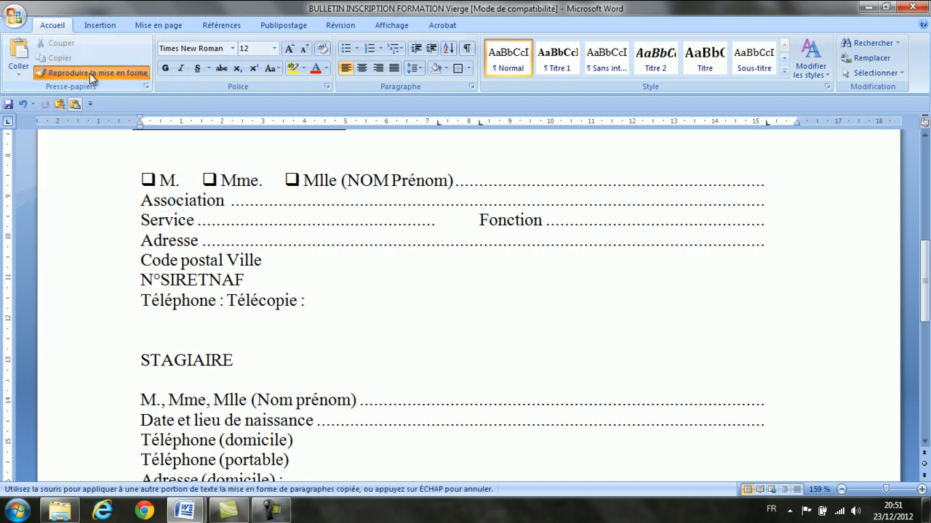
click(250, 282)
click(306, 304)
scroll(402, 301, down, 3)
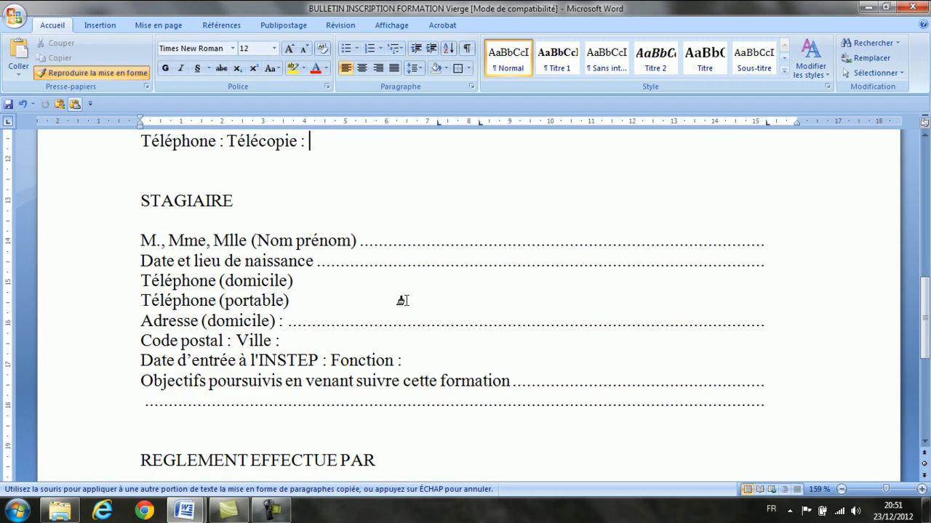
click(302, 308)
click(293, 341)
click(404, 364)
scroll(363, 365, down, 5)
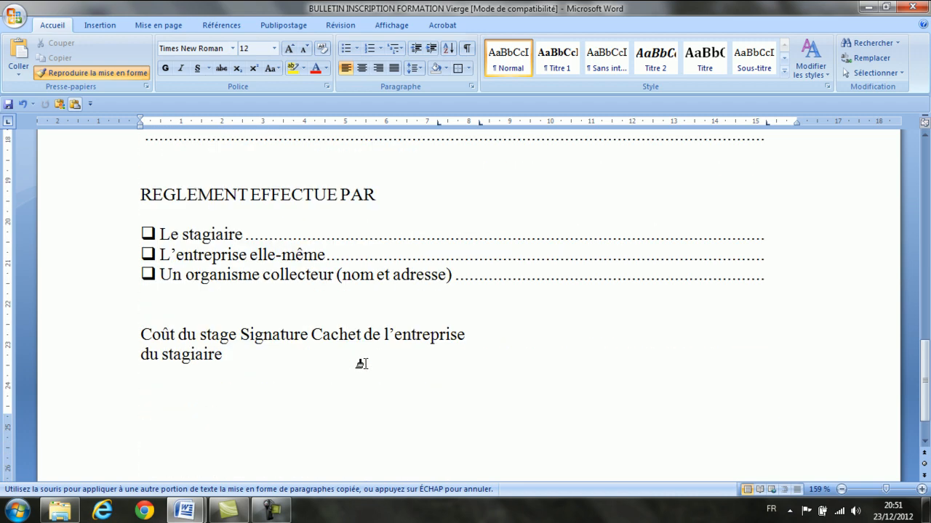
click(128, 76)
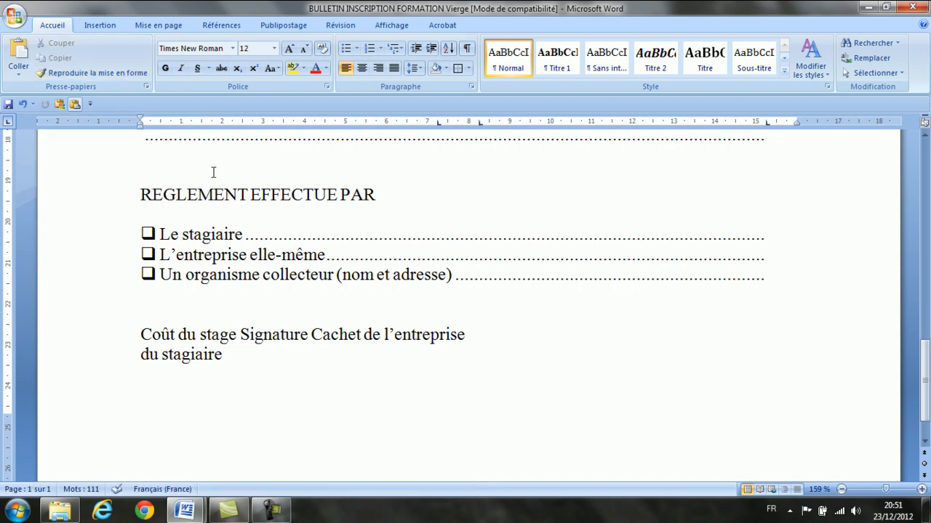
In the "Code postal Ville" line under INSCRIPTION PRISE PAR, insert two tabs before "Ville" and one after it
scroll(313, 263, up, 8)
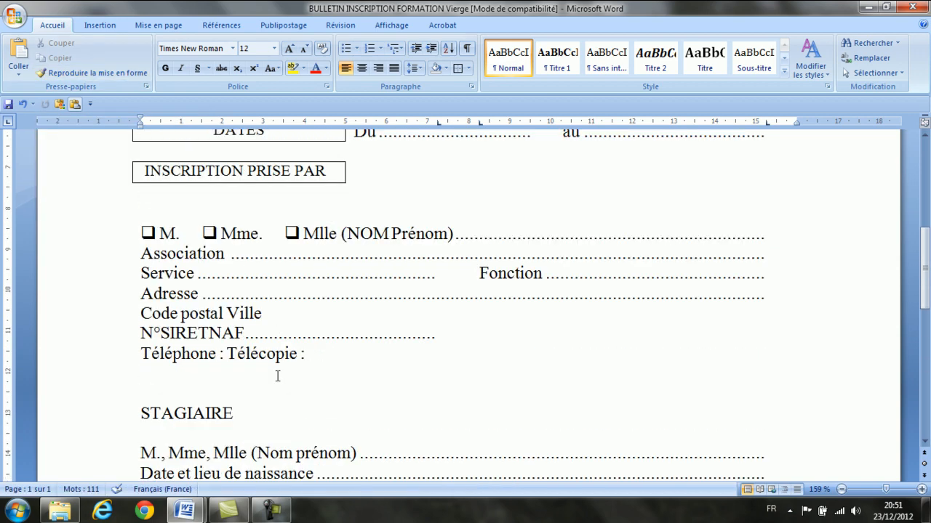
scroll(277, 376, up, 1)
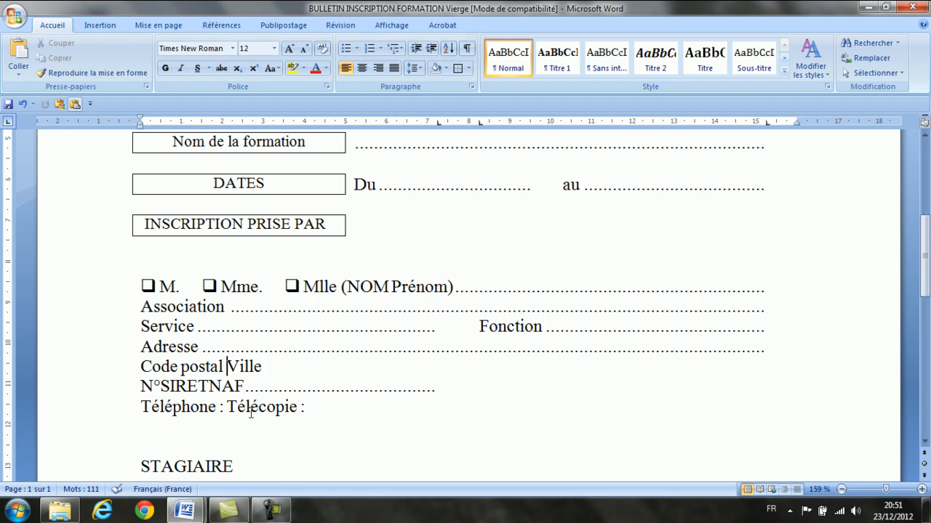
key(Tab)
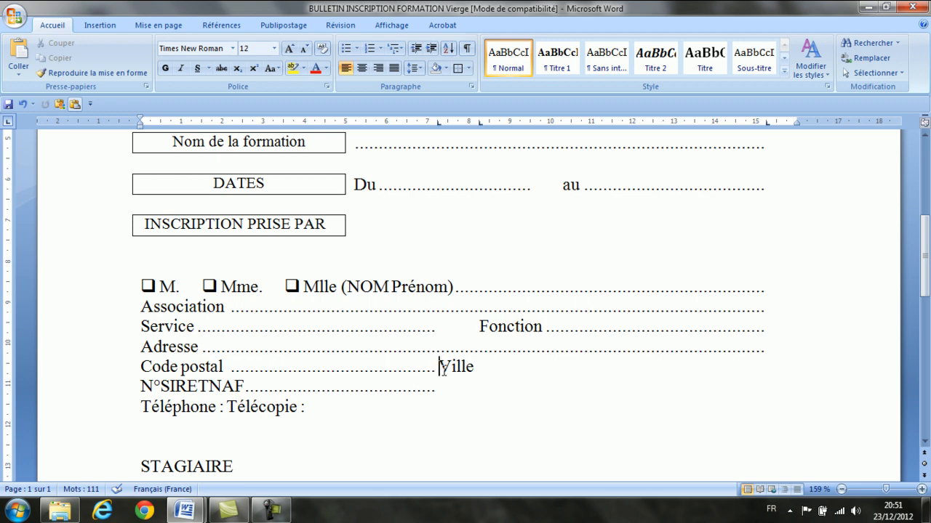
key(Tab)
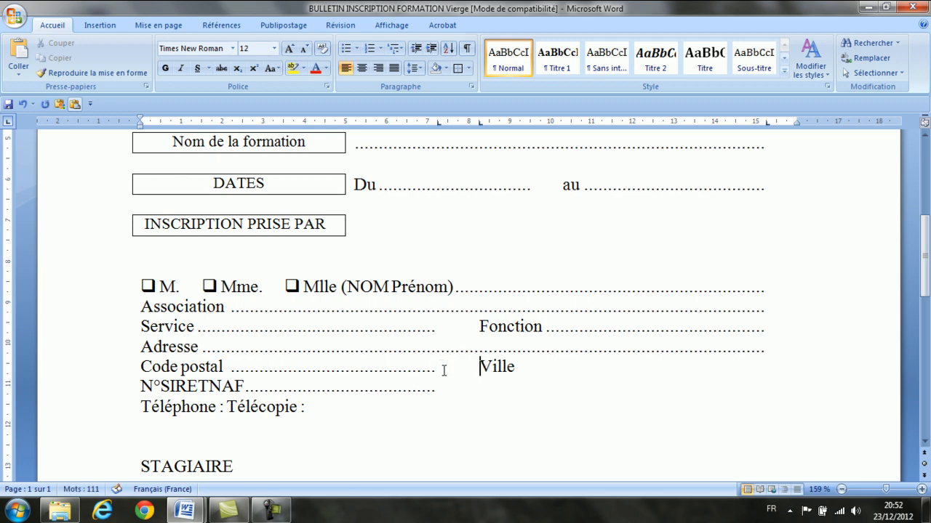
click(519, 366)
key(Tab)
In the "N°SIRET NAF" line, insert two tabs before "NAF" and one after it
click(436, 389)
key(ctrl+BackSpace)
key(Tab)
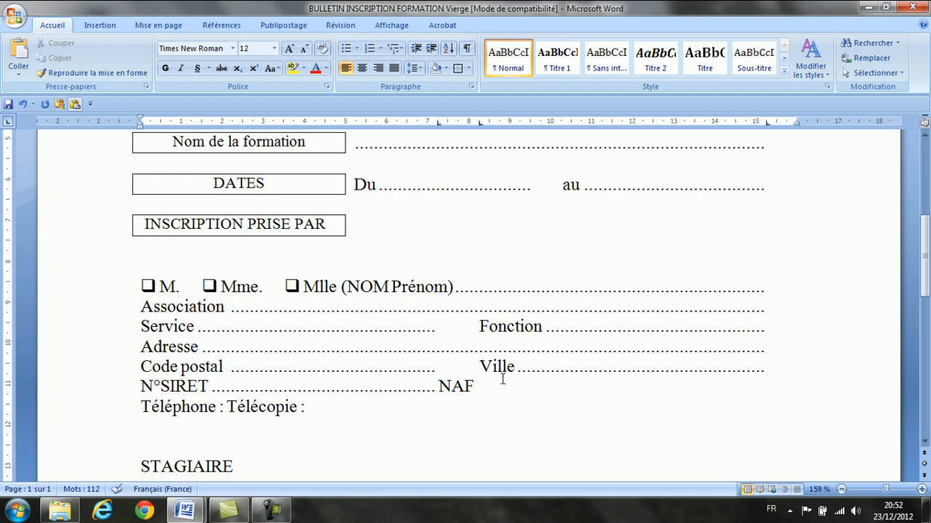
key(Tab)
key(Tab)
In the "Téléphone : Télécopie :" line, insert two tabs before "Télécopie" and one after its colon
click(228, 407)
key(Tab)
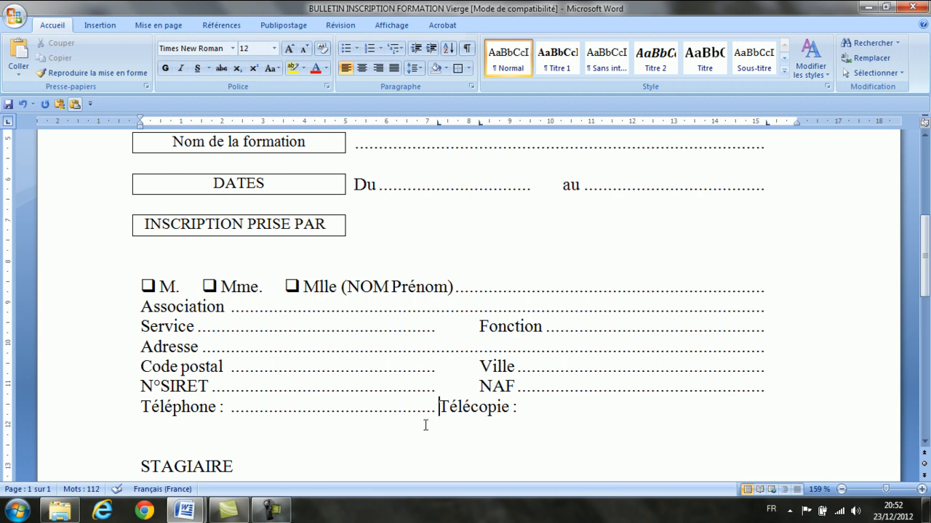
key(Tab)
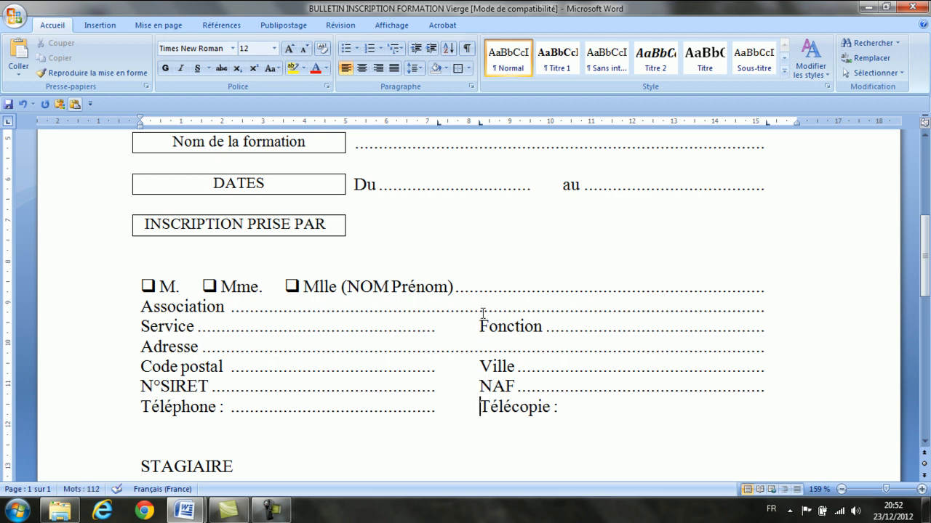
drag(479, 122, 479, 122)
key(Tab)
Insert a tab after "Téléphone (domicile)" and after "Téléphone (portable)" in the STAGIAIRE section
scroll(663, 513, down, 4)
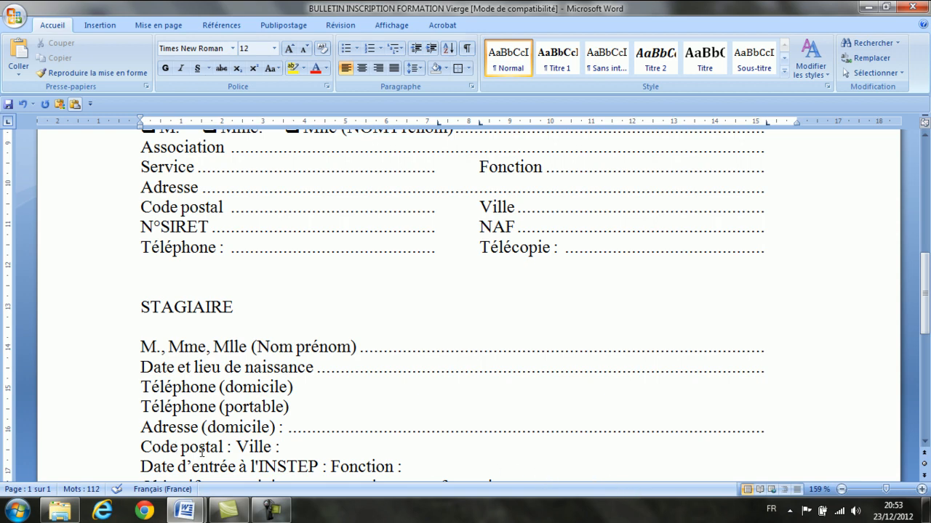
click(301, 387)
key(Tab)
click(306, 411)
key(Tab)
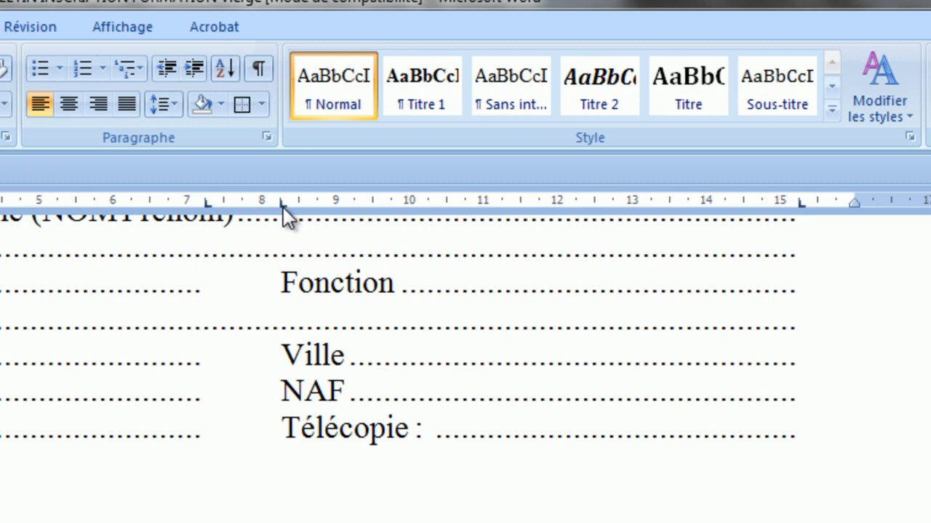
Remove the 8,25 cm and 15,25 cm tab stops from the "Téléphone (domicile)" and "Téléphone (portable)" lines, keeping the one at 7,25 cm
drag(282, 208, 283, 208)
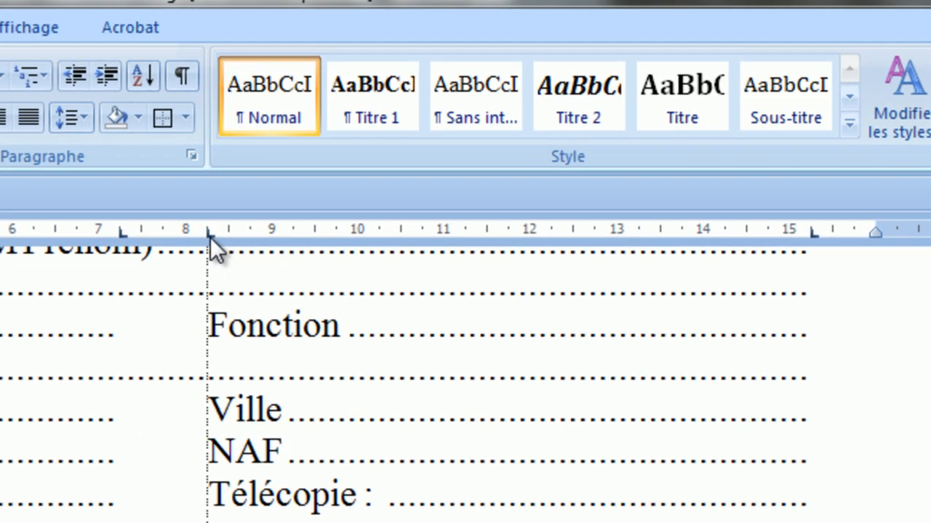
drag(210, 237, 210, 237)
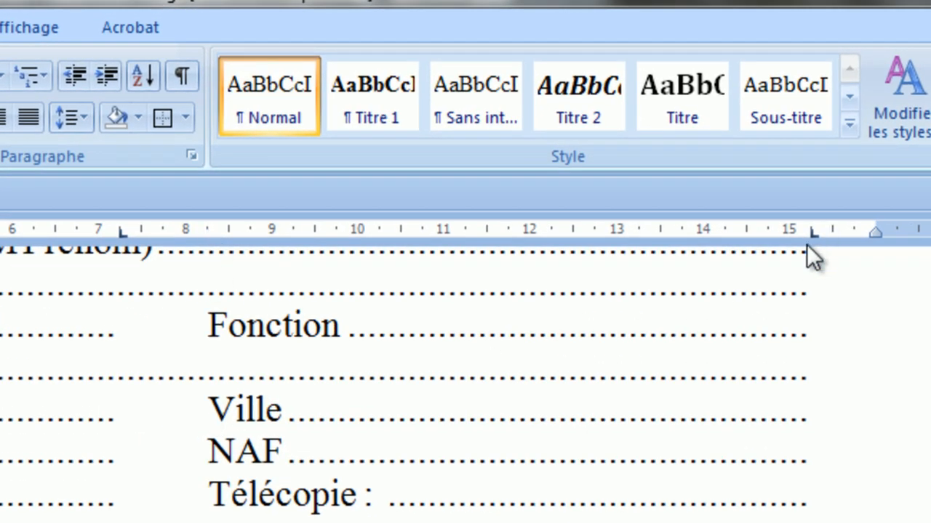
drag(811, 237, 818, 299)
click(363, 517)
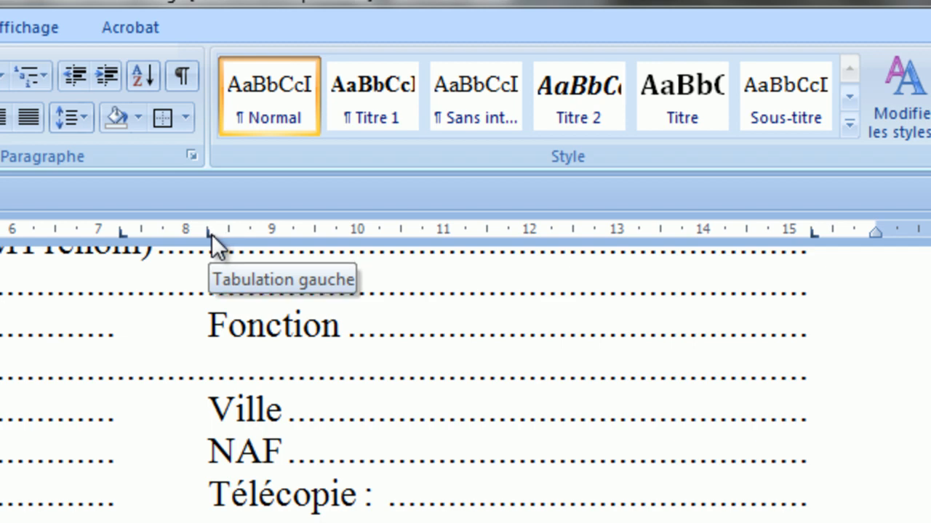
drag(212, 233, 212, 234)
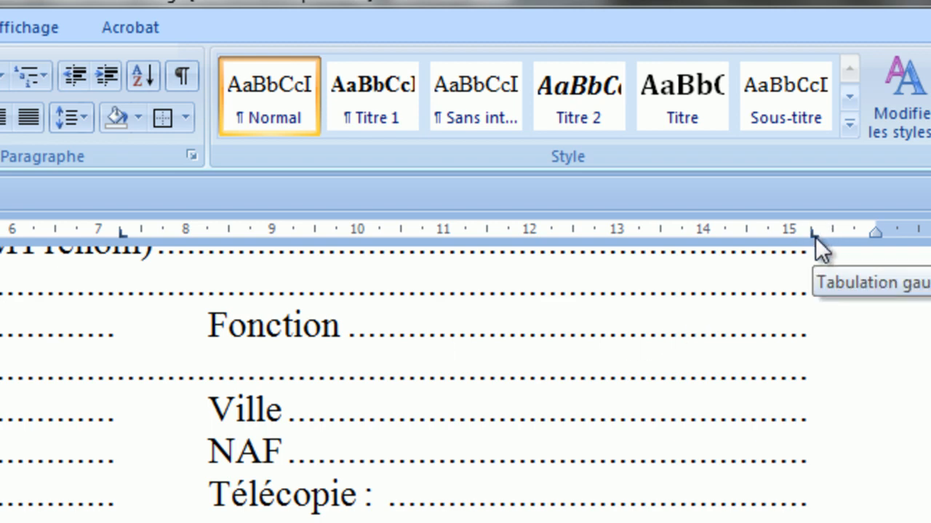
drag(814, 237, 814, 237)
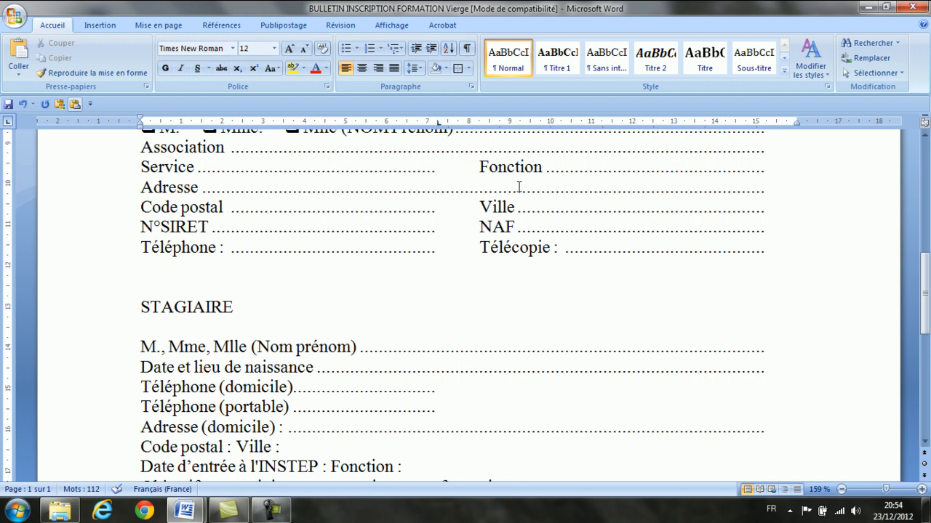
drag(439, 127, 490, 130)
drag(491, 131, 439, 129)
In the STAGIAIRE section's "Code postal : Ville :" line, insert two tabs before "Ville"
scroll(496, 452, down, 3)
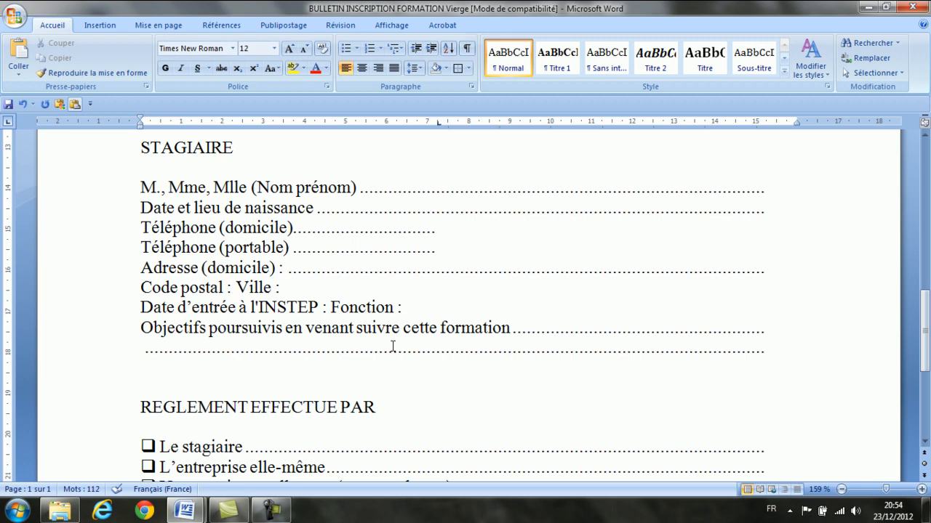
click(234, 287)
key(Tab)
key(Tab)
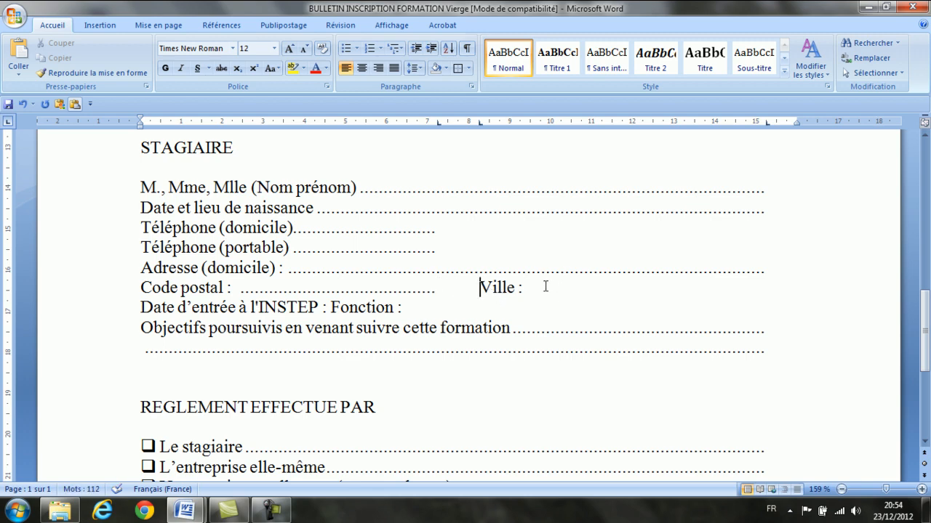
In the STAGIAIRE section, insert one tab after "Ville :", two tabs before "Fonction" and one after its colon
click(558, 285)
key(Tab)
click(332, 307)
key(Tab)
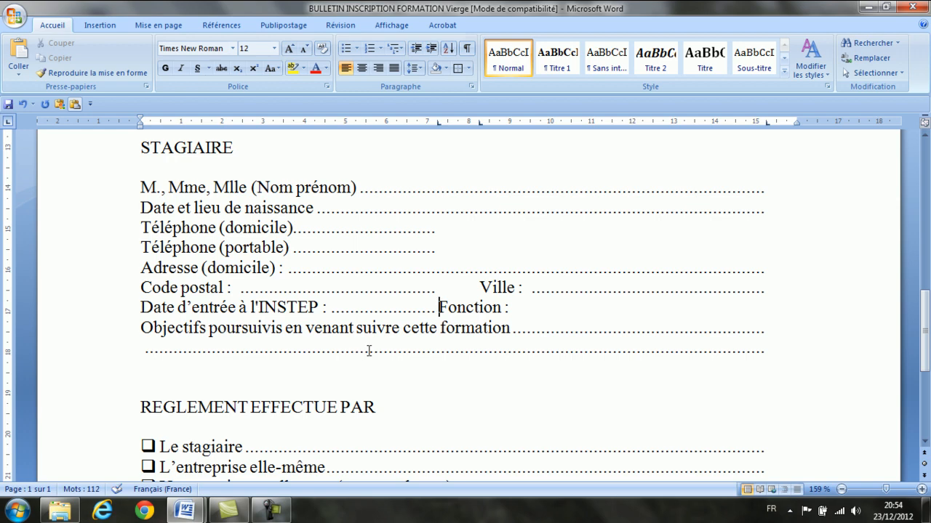
key(Tab)
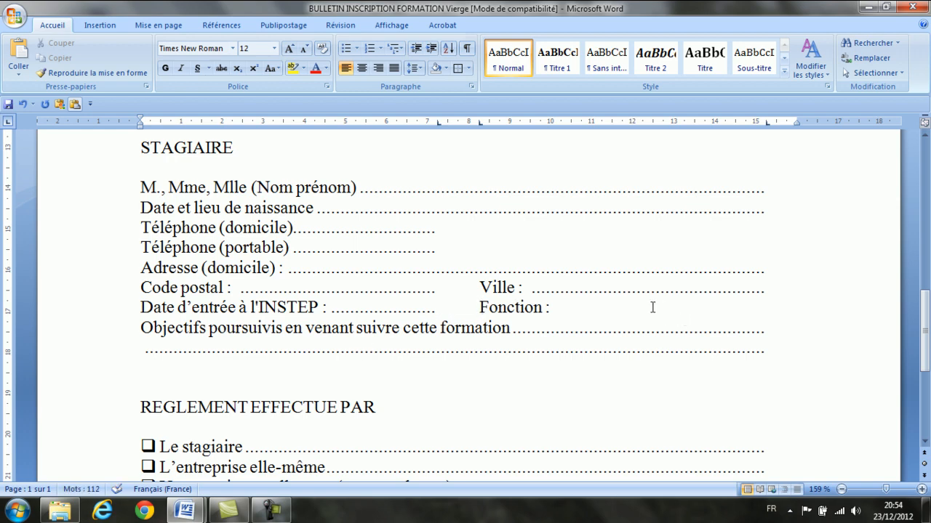
click(573, 306)
key(Tab)
Replace "M., Mme, Mlle (Nom prénom)" under STAGIAIRE with a copy of the upper "M. Mme. Mlle (NOM Prénom)" checkbox text, and reproduce that line's formatting
scroll(643, 389, down, 3)
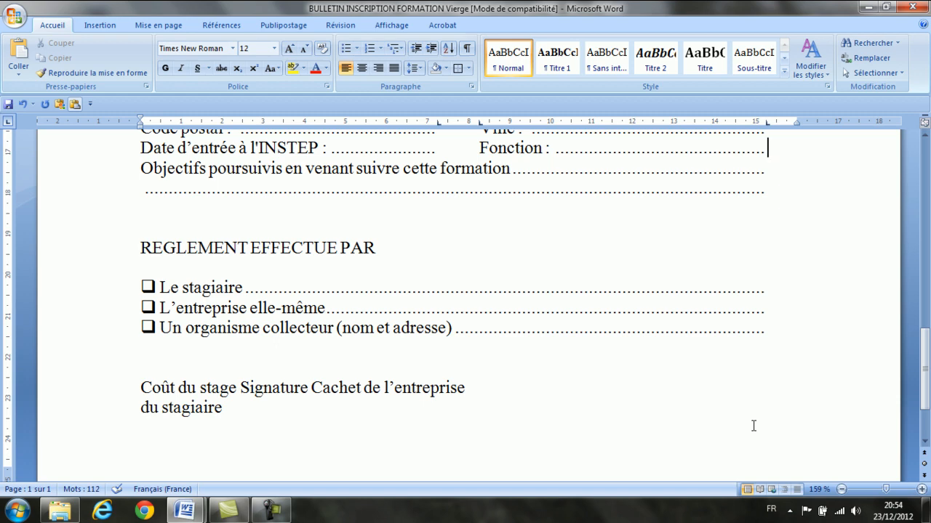
scroll(727, 388, up, 5)
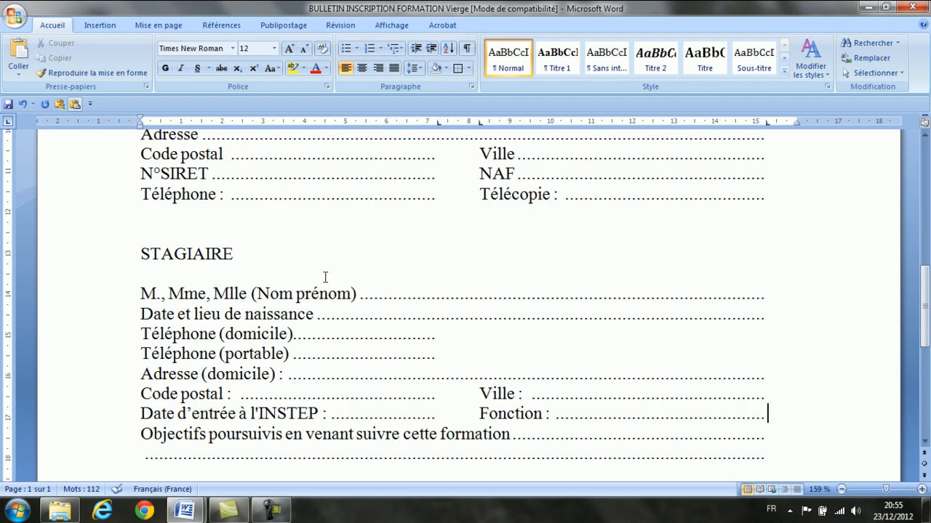
scroll(325, 276, up, 2)
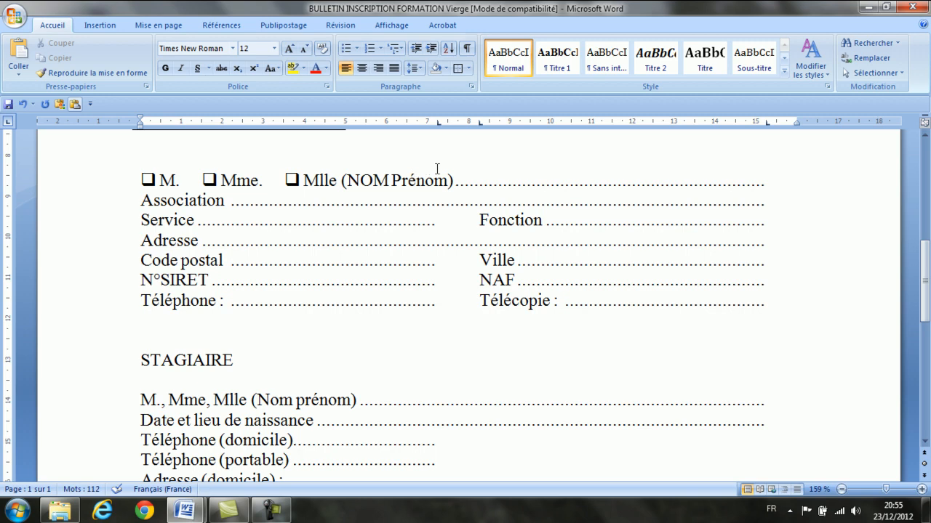
drag(134, 184, 453, 181)
key(ctrl+c)
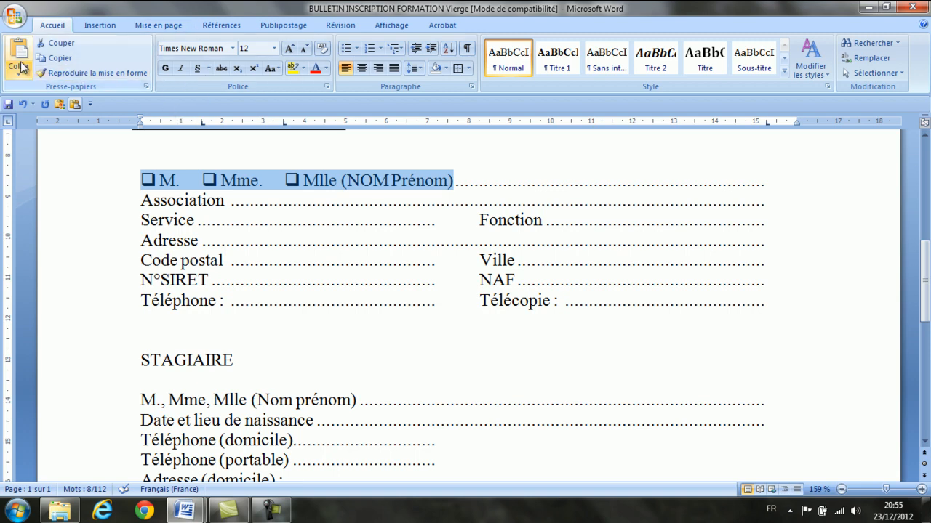
click(62, 60)
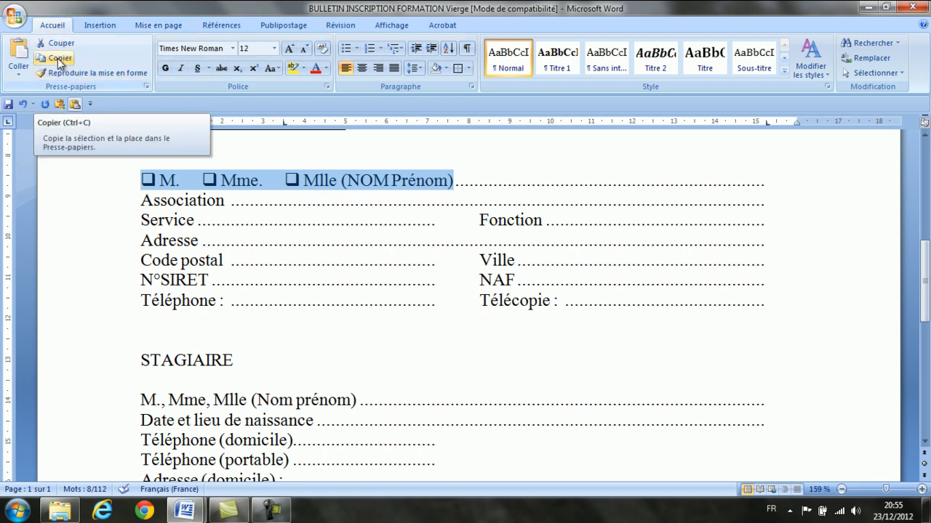
click(142, 400)
drag(142, 400, 355, 399)
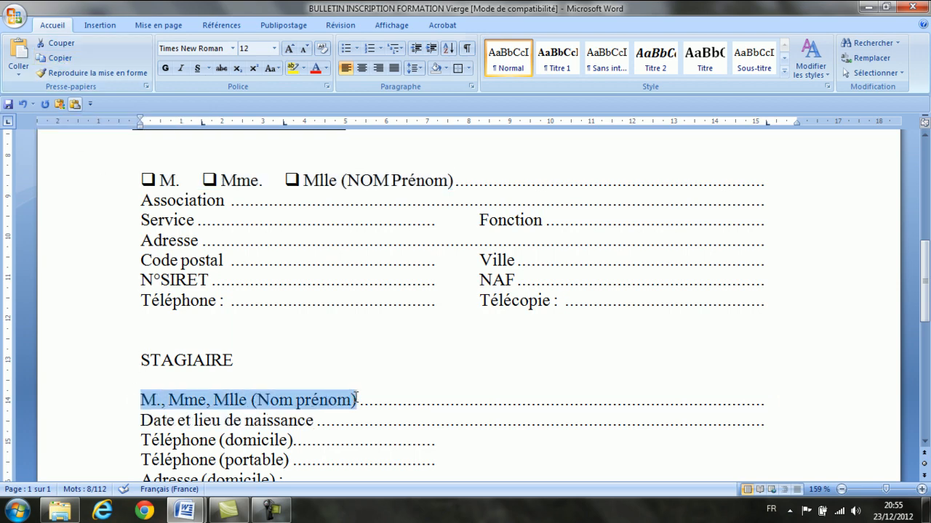
click(18, 65)
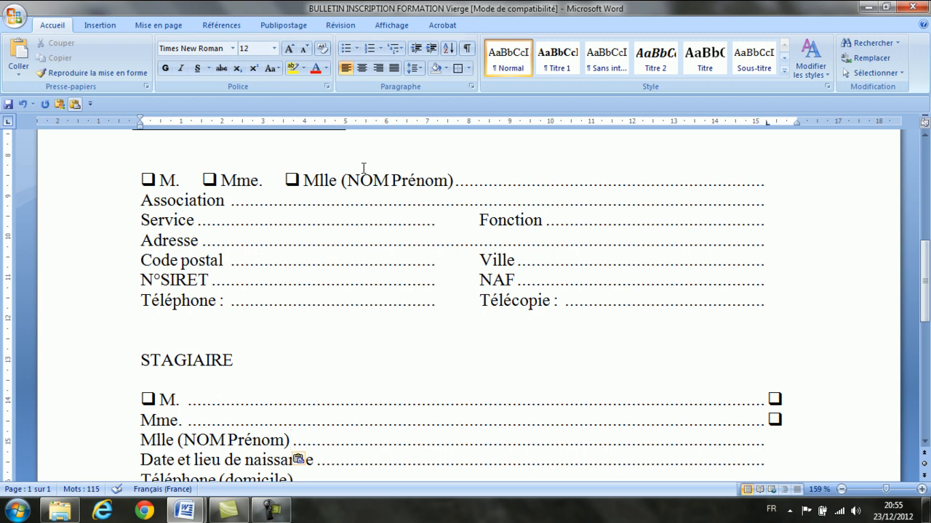
click(135, 74)
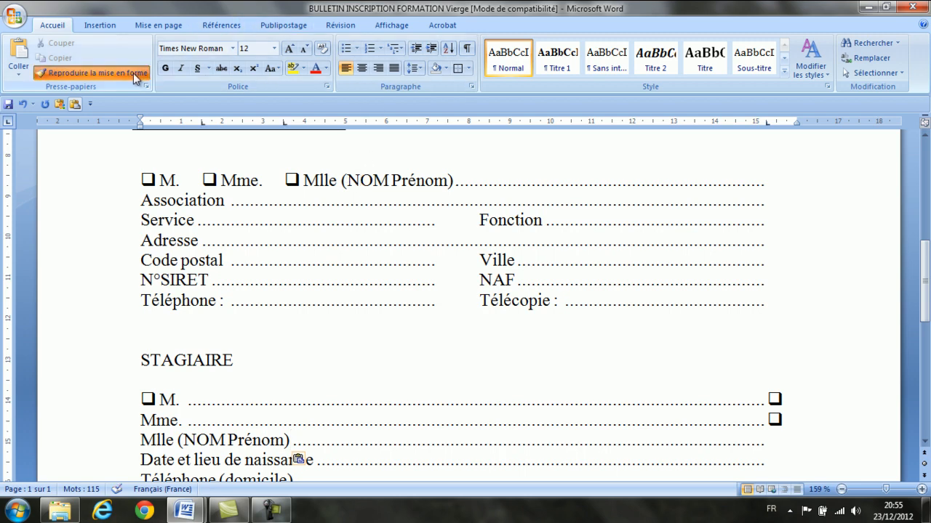
click(184, 400)
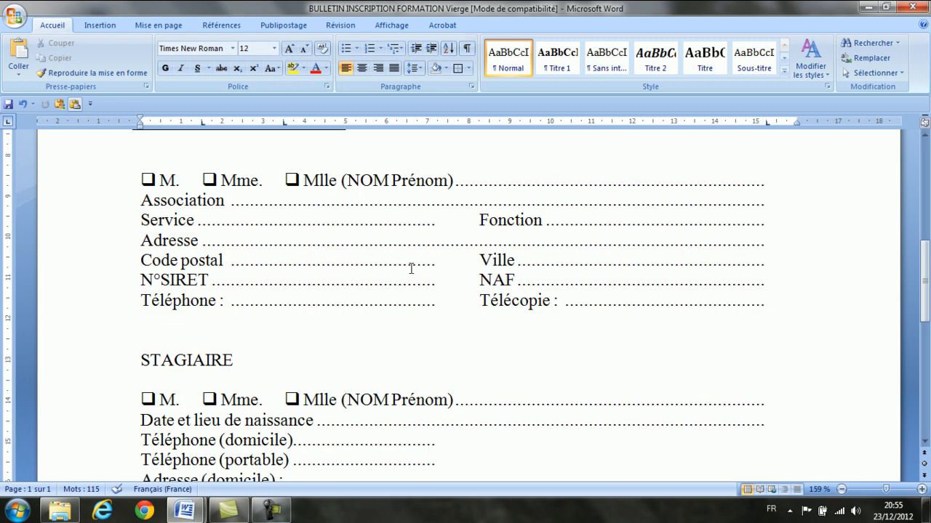
Insert a tab on the empty line below "Un organisme collecteur (nom et adresse)" to add a second dotted line
scroll(386, 332, down, 3)
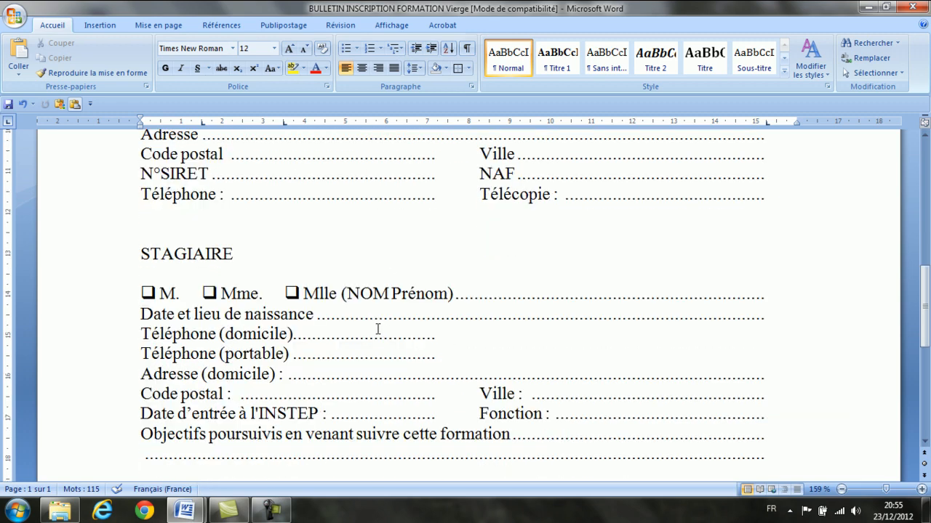
scroll(377, 329, down, 3)
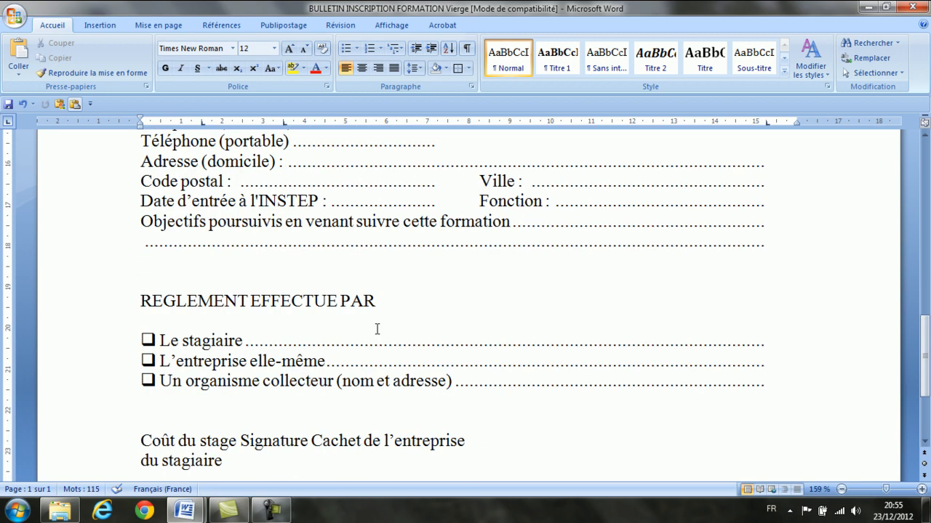
scroll(377, 329, down, 3)
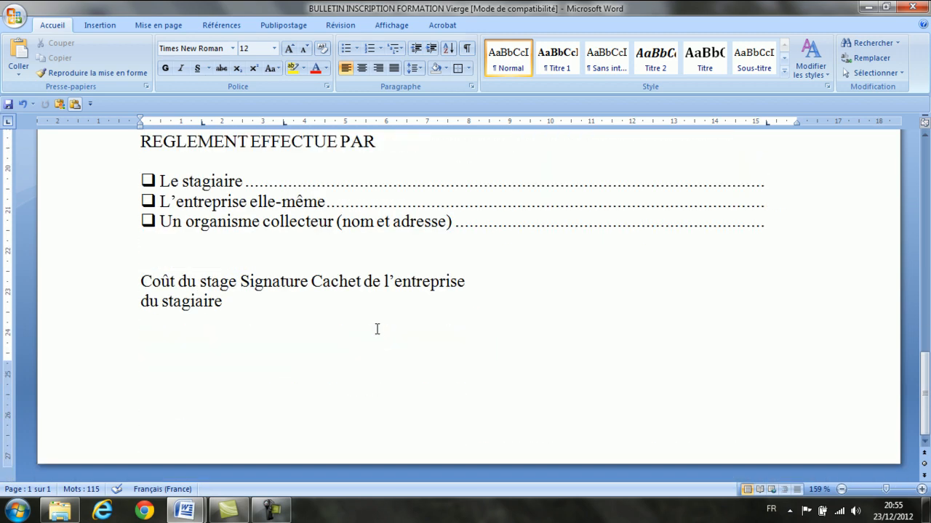
click(160, 238)
key(Tab)
Set centred tab stops at about 3,5, 8 and 12,5 cm on the last two lines; tab "Coût du stage", "Signature" and "Cachet de l'entreprise" to them
drag(120, 284, 121, 302)
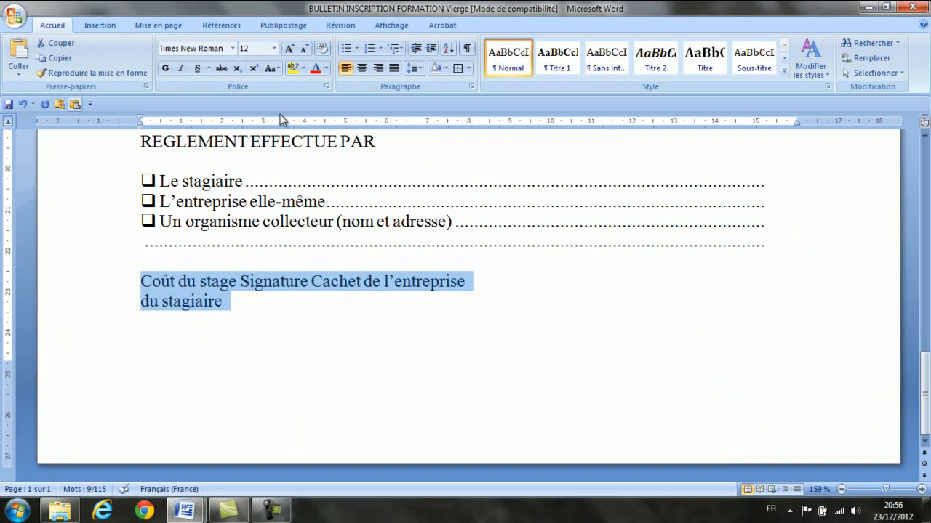
click(470, 122)
click(142, 288)
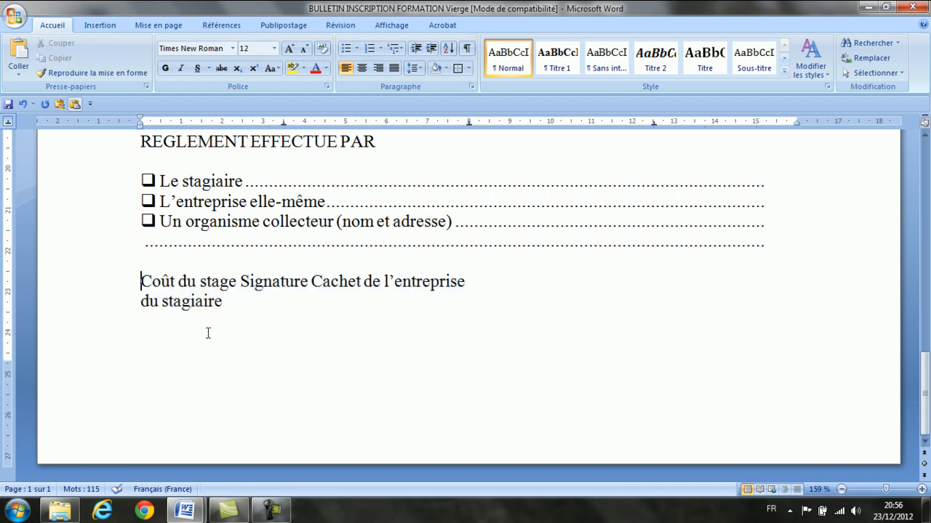
click(241, 282)
key(Tab)
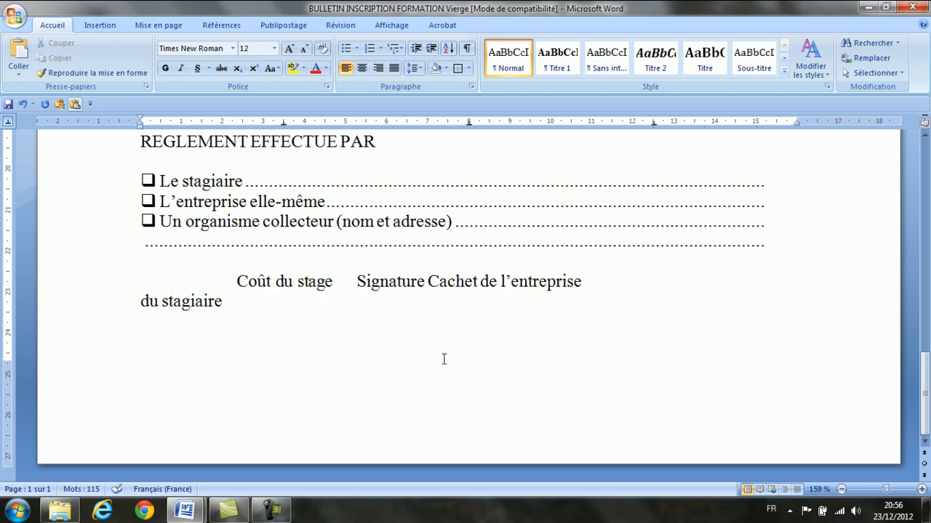
click(429, 283)
key(Tab)
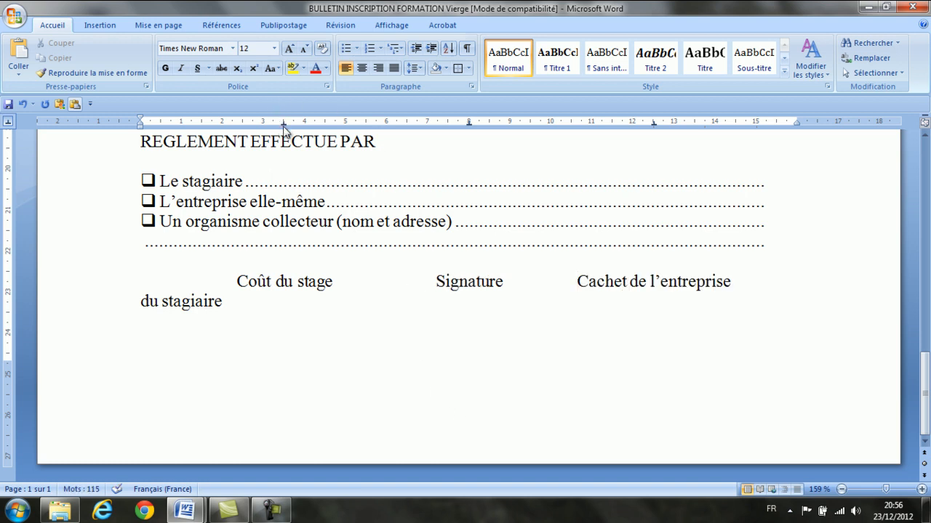
drag(284, 124, 284, 127)
drag(468, 125, 469, 128)
drag(652, 128, 654, 129)
Insert two tabs before "du stagiaire" to centre it under "Signature"
click(140, 302)
key(Tab)
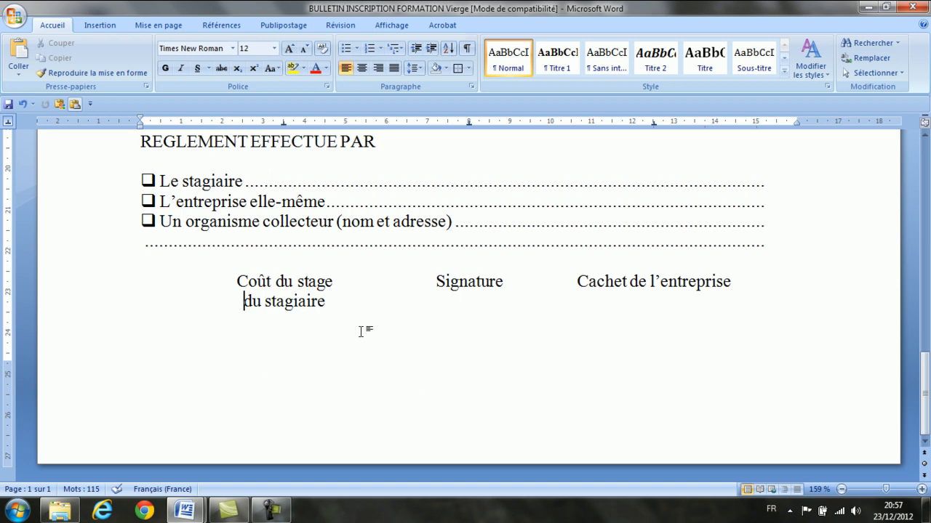
key(Tab)
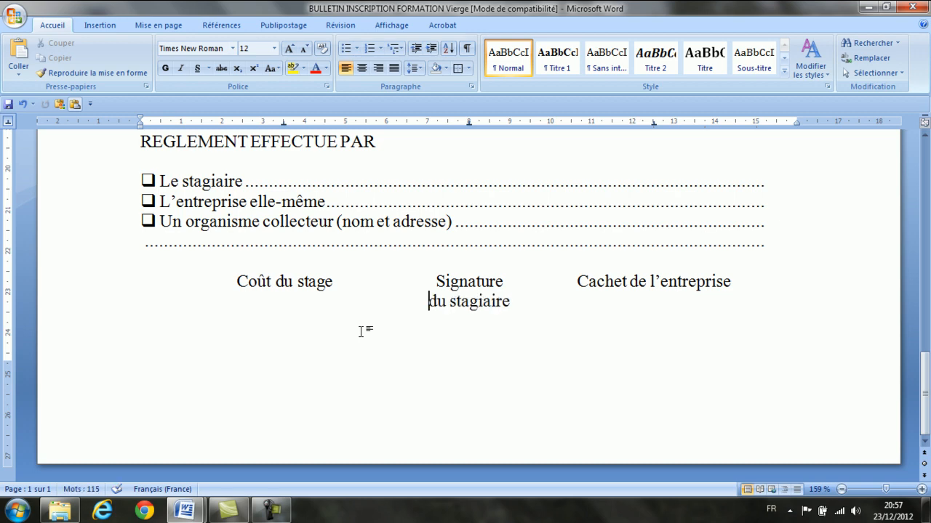
key(End)
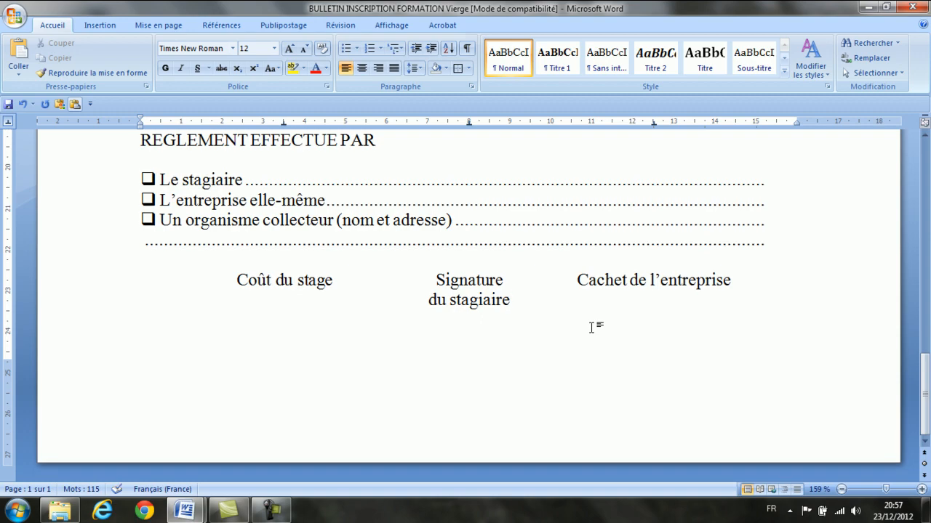
Review the whole form from the "BULLETIN D'INSCRIPTION" title down to the signature lines, checking the labels, checkboxes and dotted leaders
scroll(524, 319, up, 10)
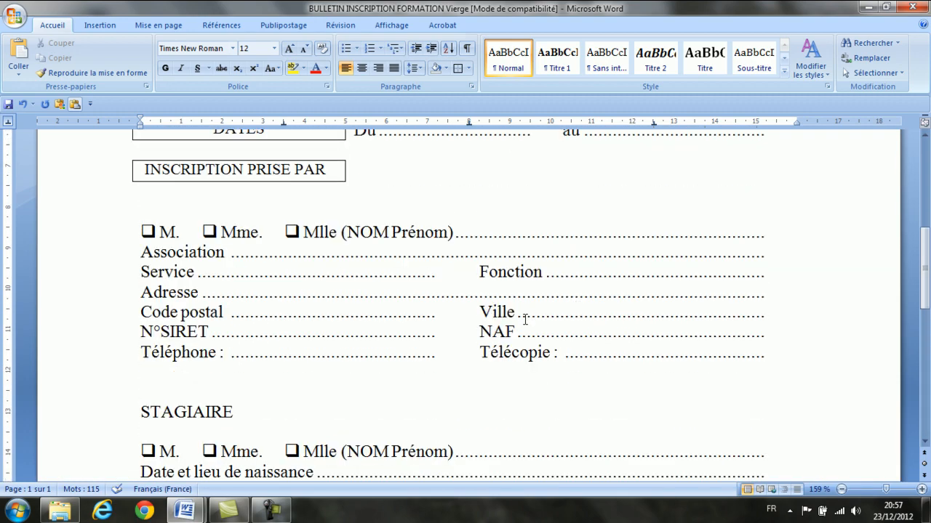
scroll(525, 319, up, 5)
scroll(525, 319, up, 1)
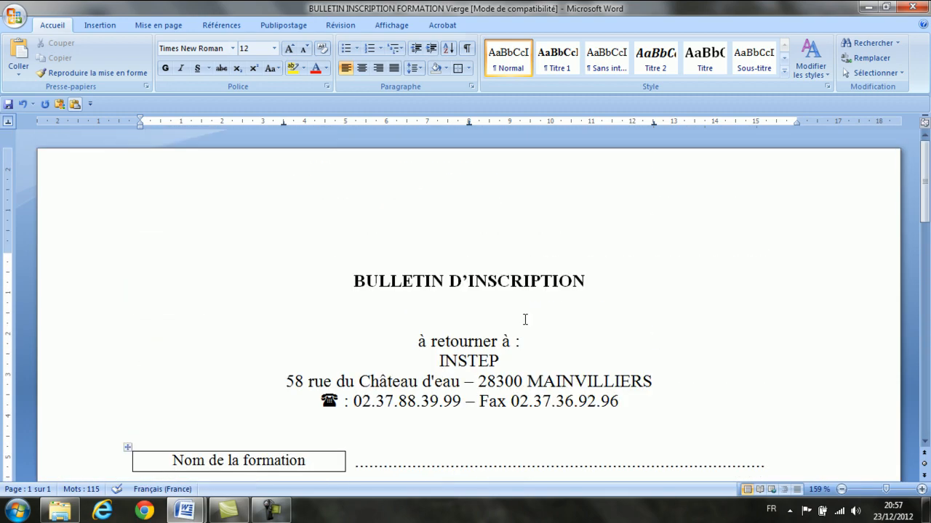
scroll(524, 320, down, 2)
scroll(525, 320, down, 1)
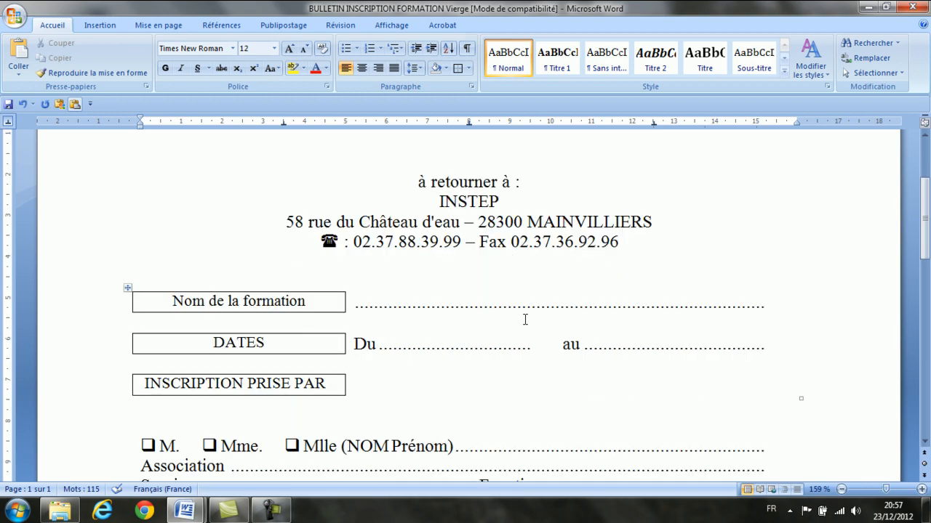
scroll(524, 320, down, 2)
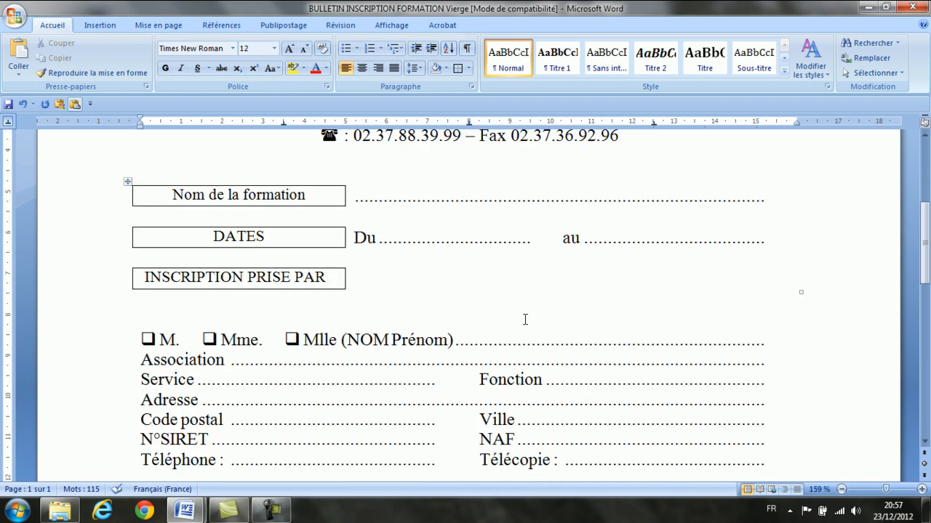
scroll(525, 320, down, 3)
scroll(525, 319, down, 3)
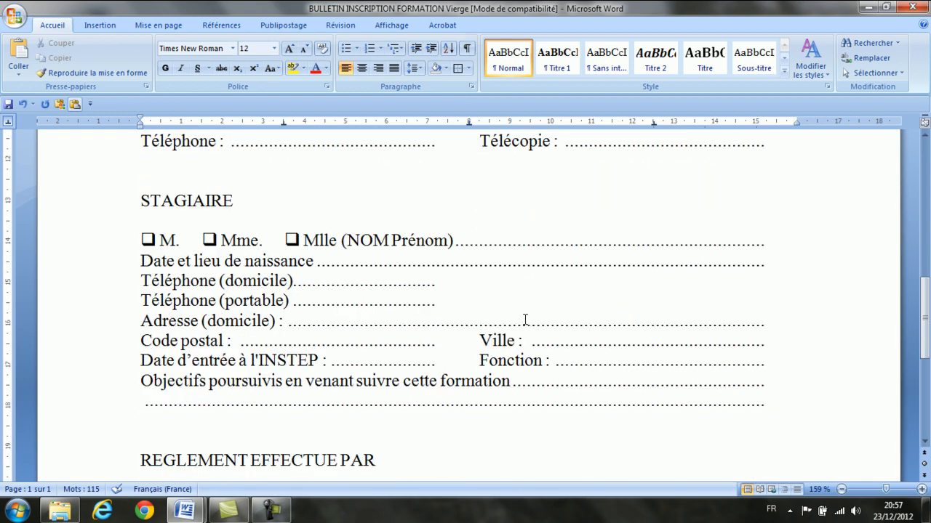
scroll(525, 320, down, 5)
scroll(523, 318, down, 1)
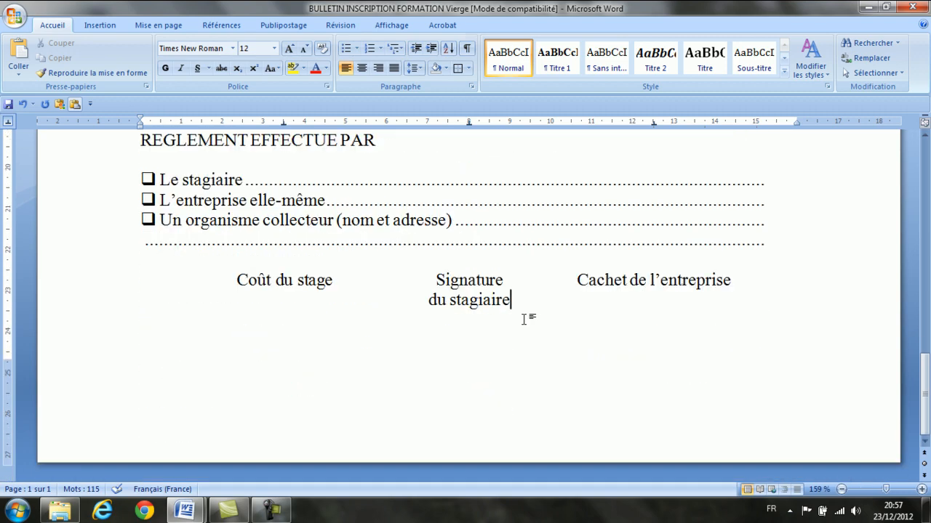
scroll(524, 320, up, 4)
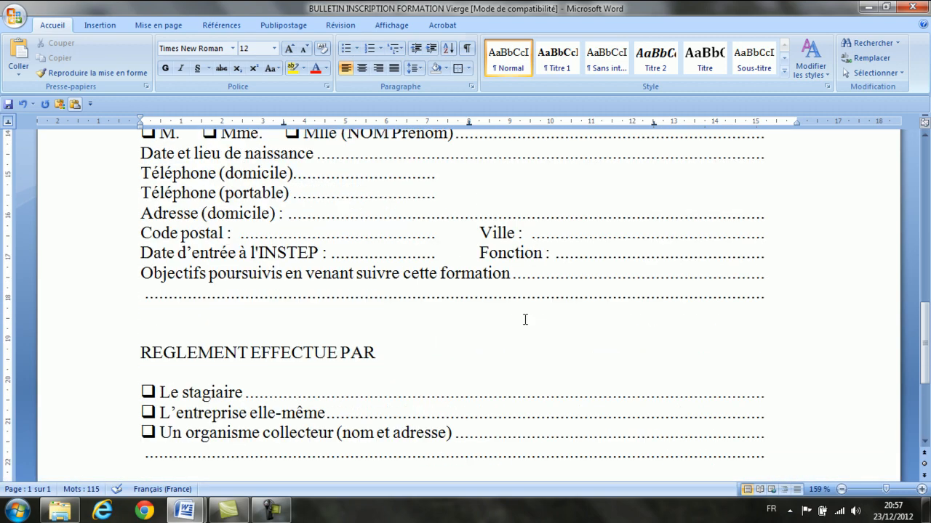